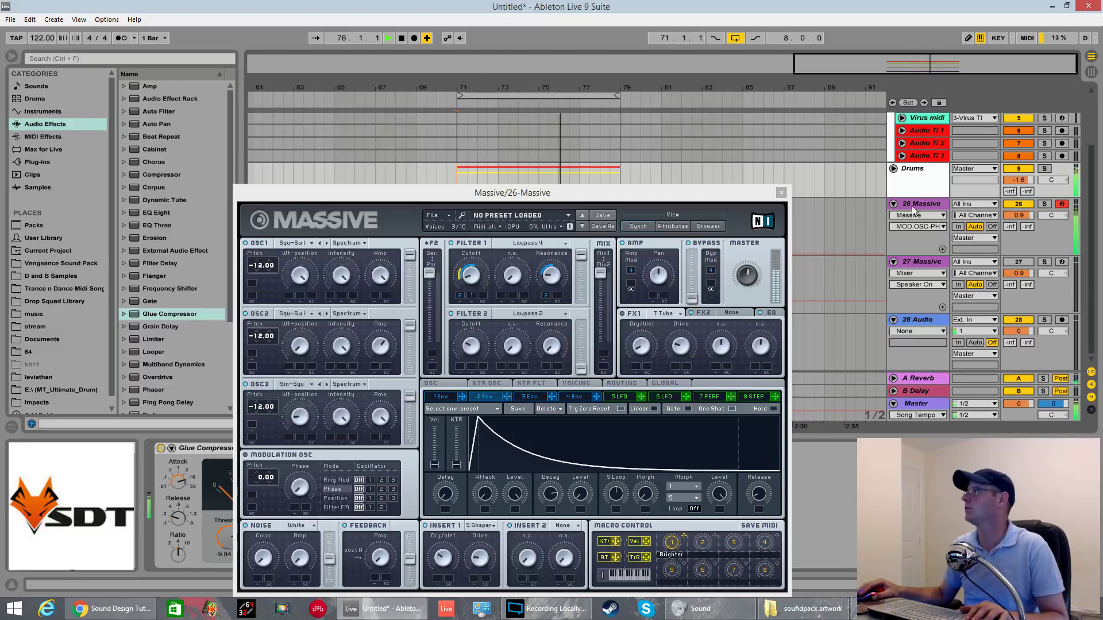
- Solo the 26 Massive track, nudge Massive's master volume, and stop playback
{"action": "left_click_drag", "start_coordinate": [726, 199], "coordinate": [751, 275]}
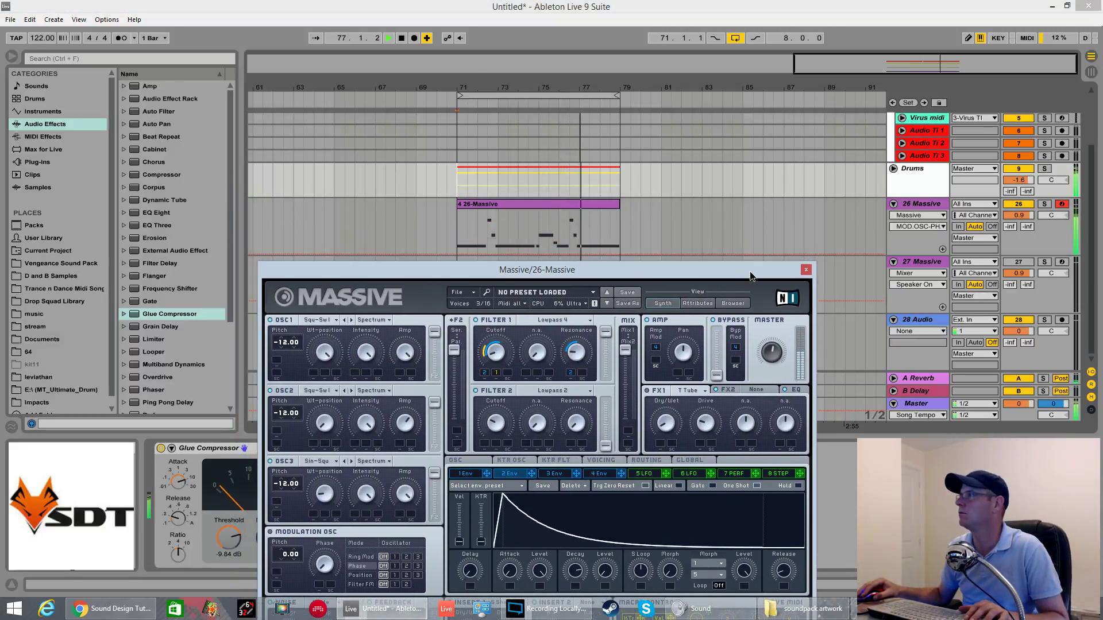
{"action": "left_click", "coordinate": [1045, 204]}
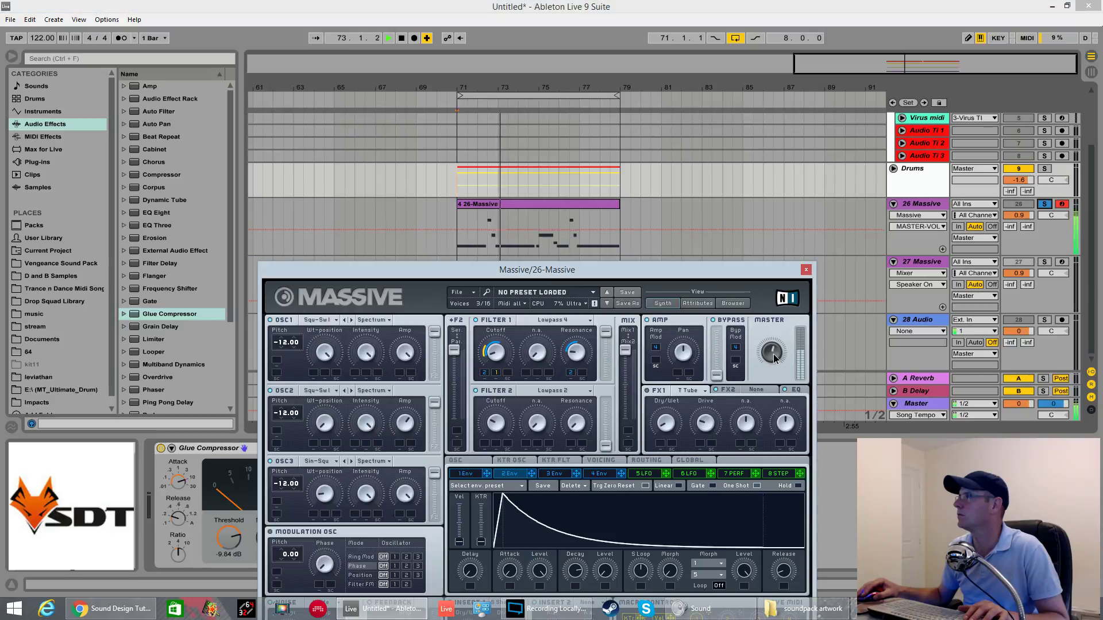
{"action": "left_click_drag", "start_coordinate": [775, 361], "coordinate": [775, 348]}
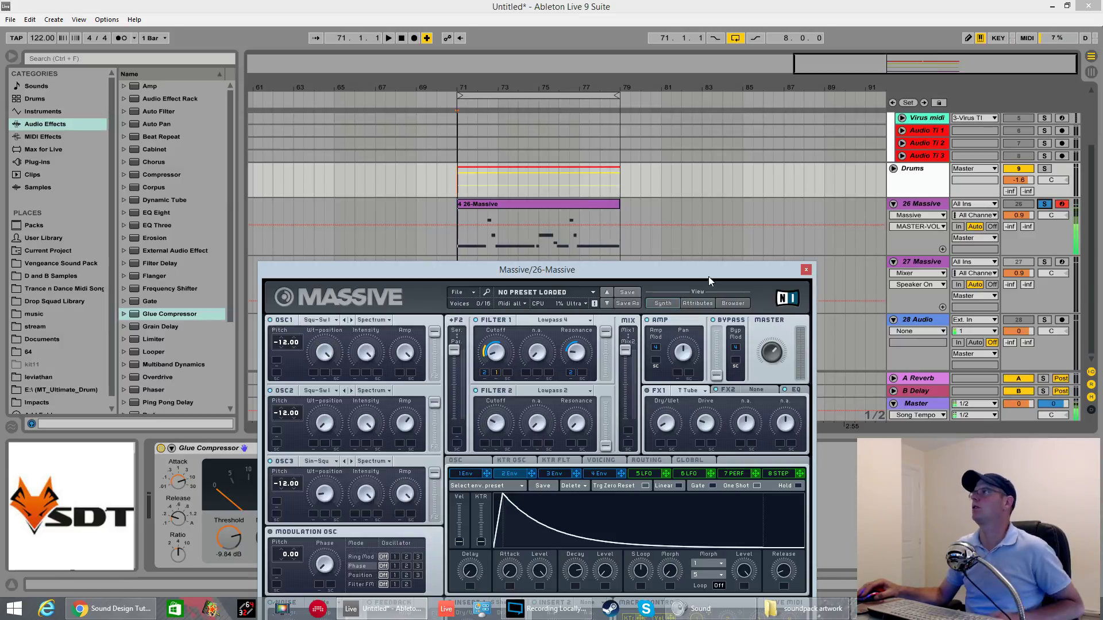
{"action": "key", "text": "space"}
{"action": "left_click_drag", "start_coordinate": [712, 270], "coordinate": [752, 123]}
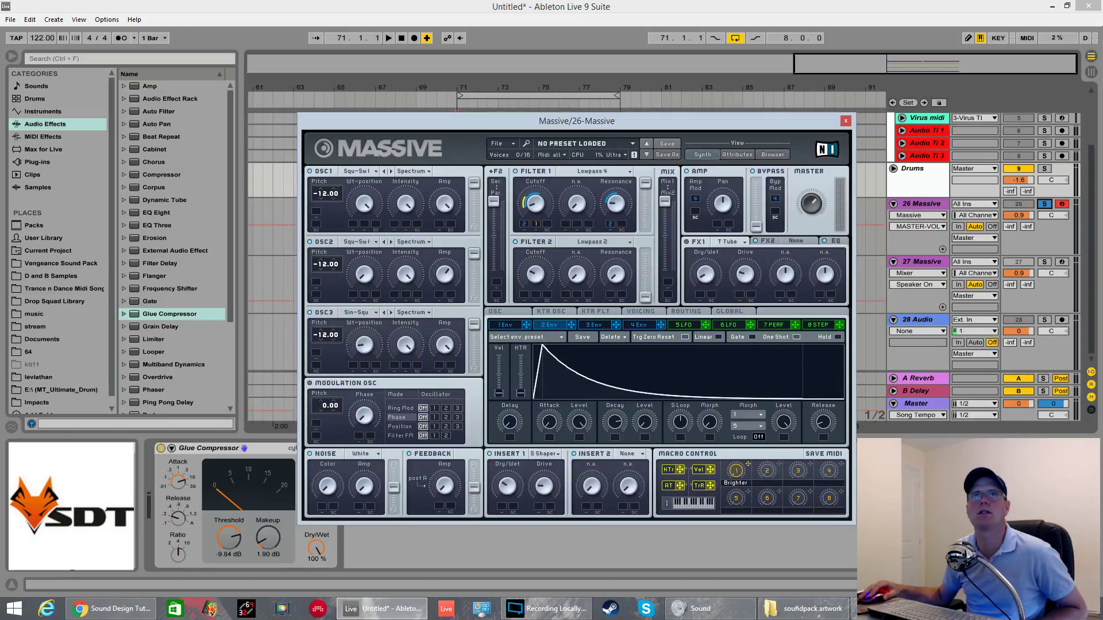
- Check the Facebook Messages inbox in Chrome and open the SoundCloud reference remix
{"action": "key", "text": "alt+Tab"}
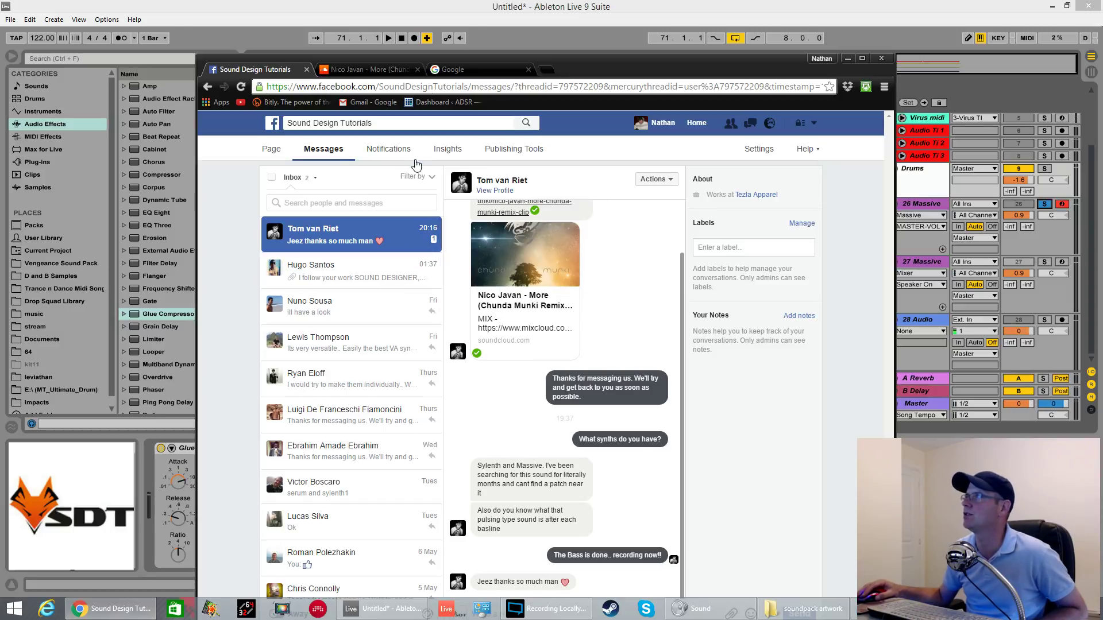
{"action": "left_click", "coordinate": [384, 70]}
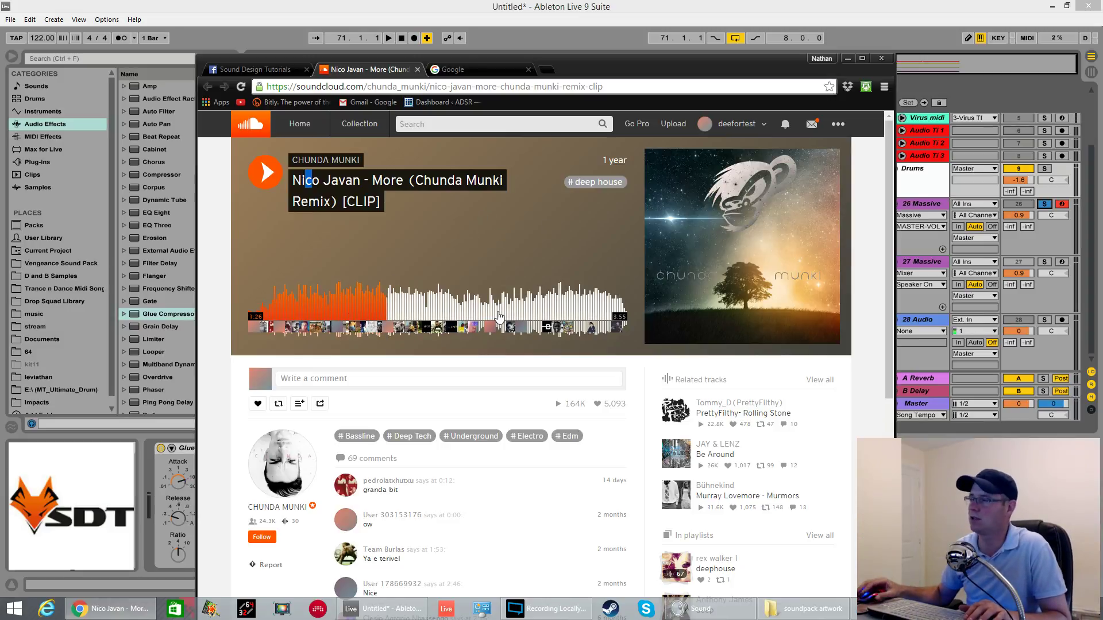
- Listen to the SoundCloud reference track, then return to Ableton Live
{"action": "left_click_drag", "start_coordinate": [610, 72], "coordinate": [607, 72]}
{"action": "key", "text": "alt+Tab"}
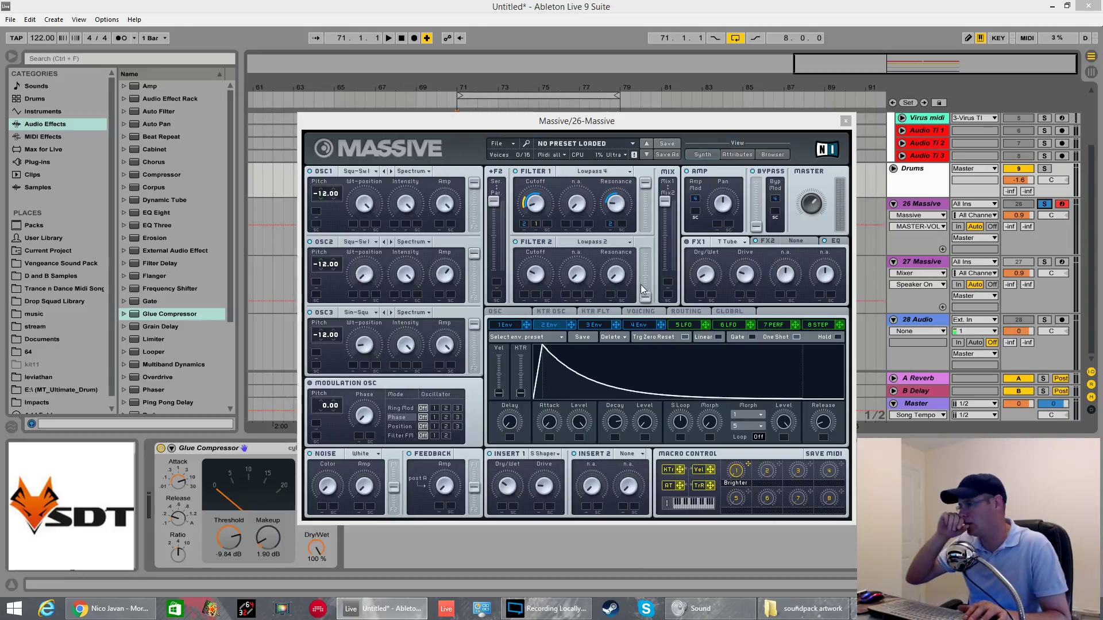
- Save the current Massive patch under the file name 'chunda'
{"action": "left_click", "coordinate": [504, 147]}
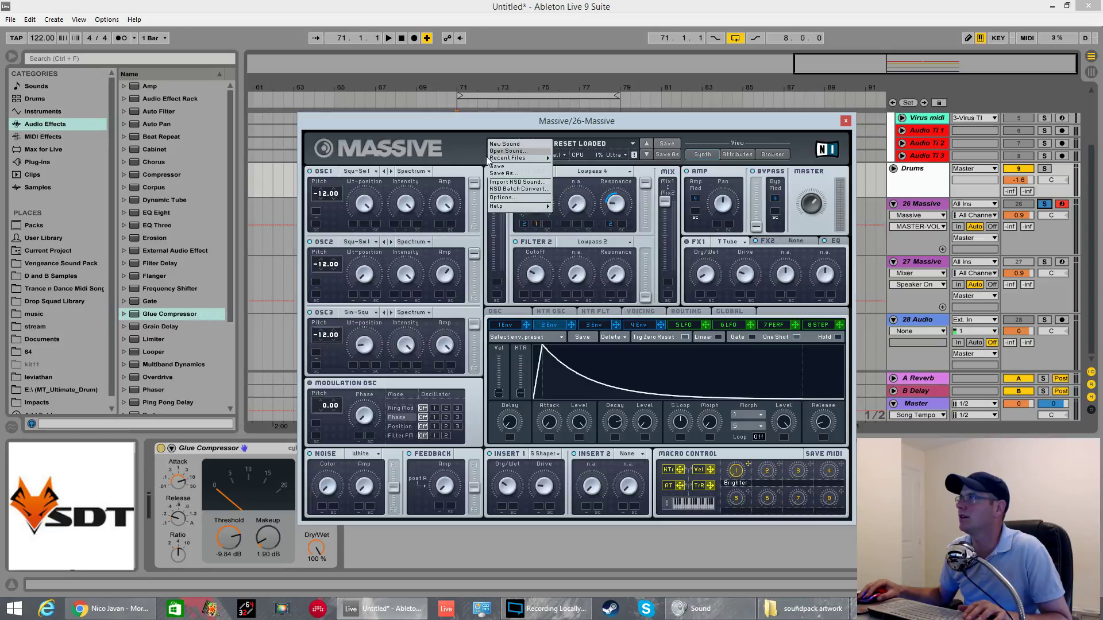
{"action": "left_click", "coordinate": [504, 173]}
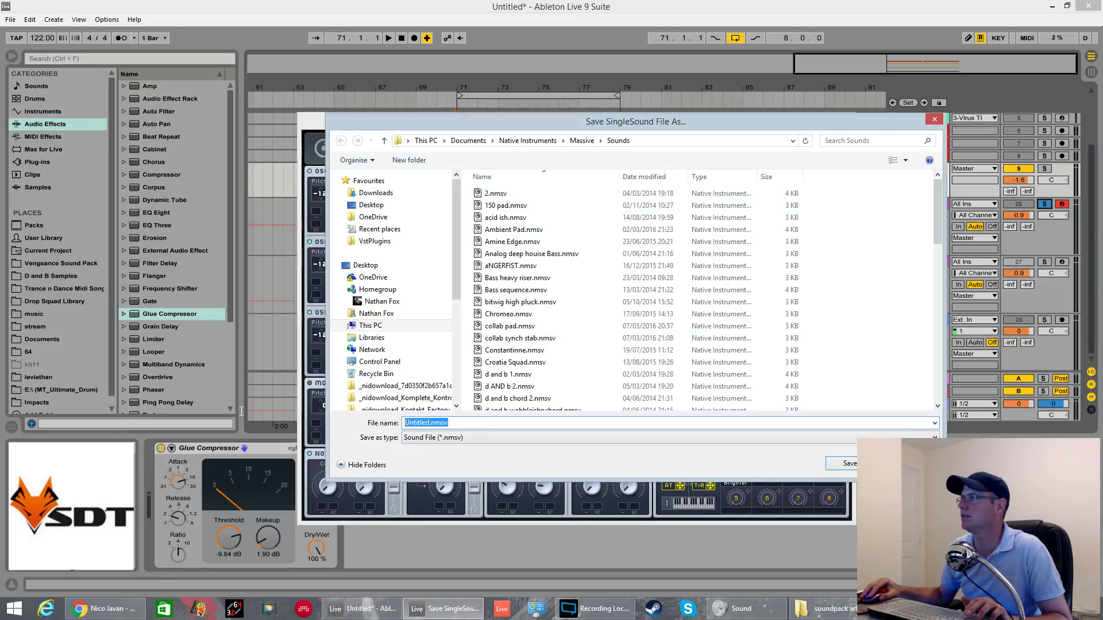
{"action": "type", "text": "chunda"}
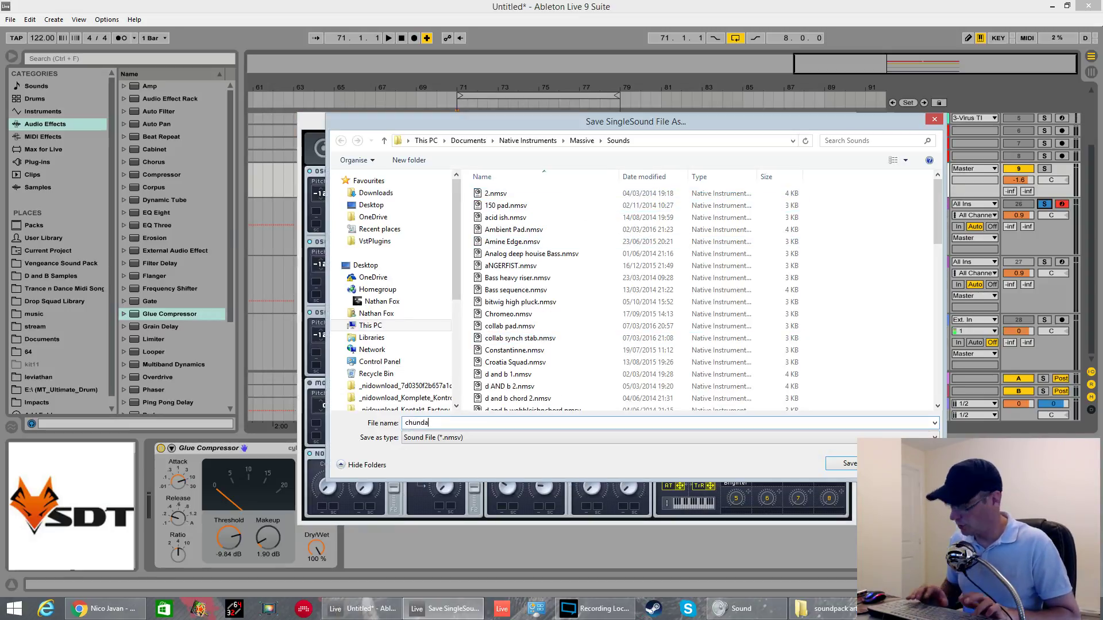
{"action": "key", "text": "Return"}
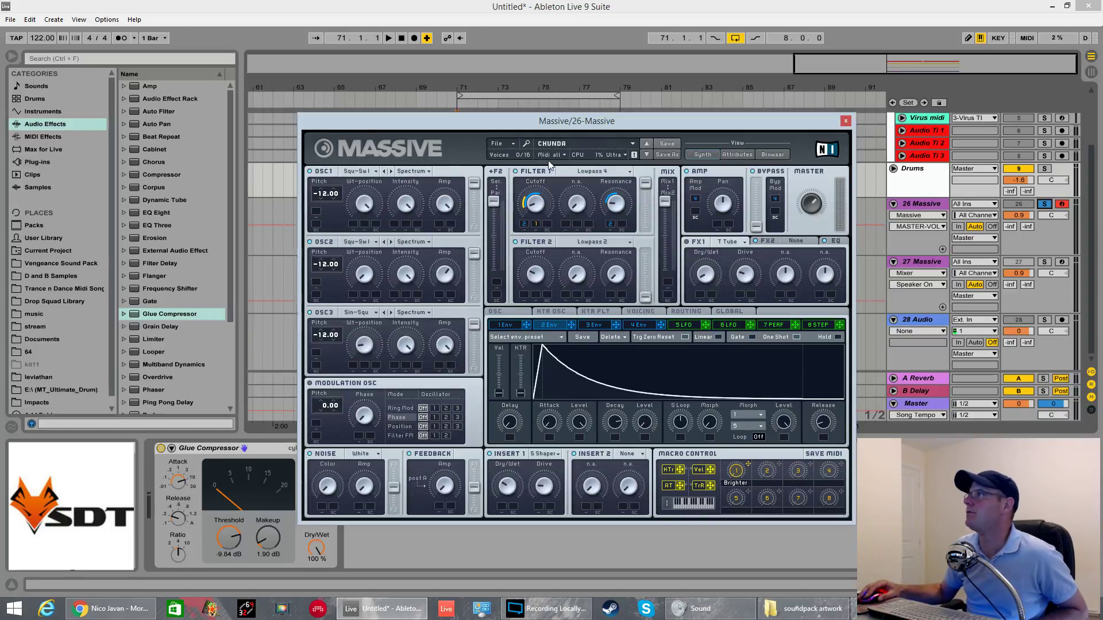
{"action": "left_click", "coordinate": [511, 143]}
- Start a new sound with oscillator 1 at -12.00 pitch, routed fully into filter 1
{"action": "left_click", "coordinate": [506, 144]}
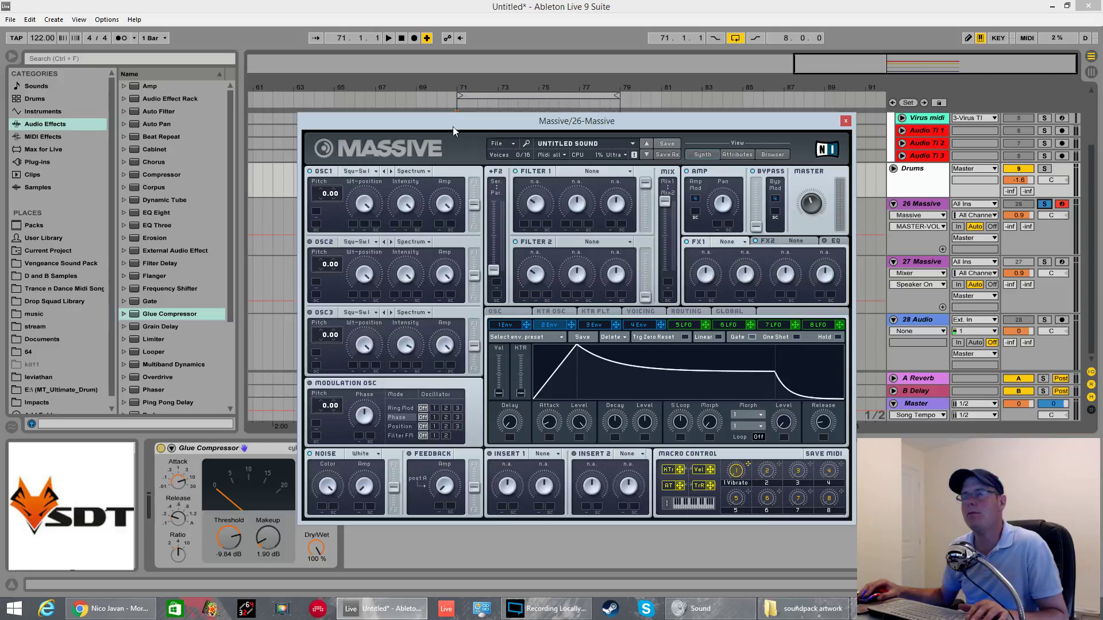
{"action": "left_click", "coordinate": [363, 204]}
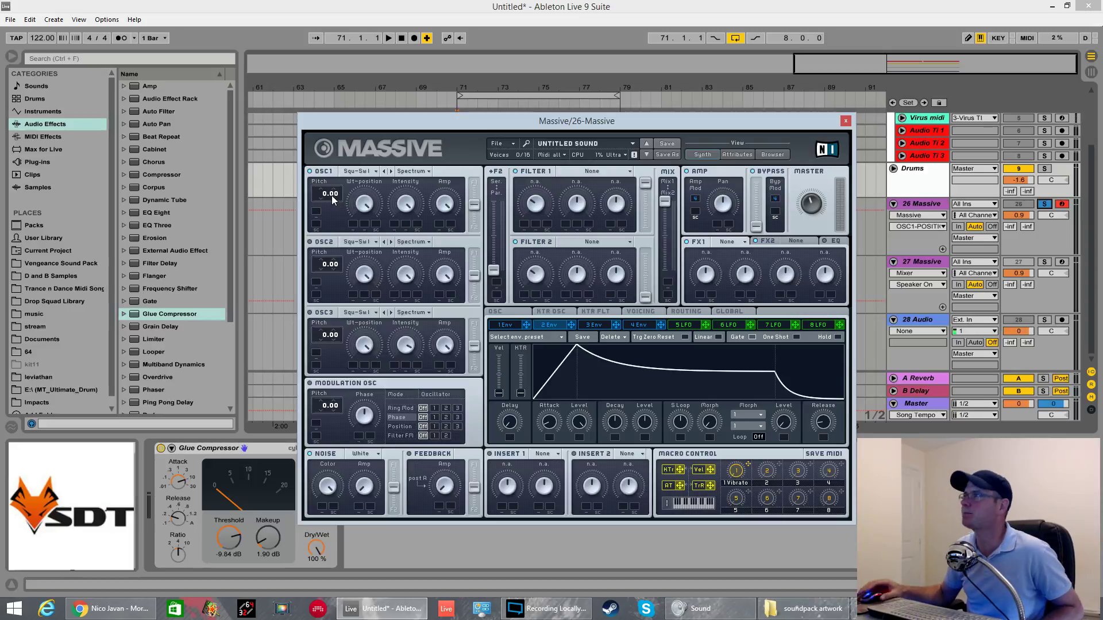
{"action": "left_click_drag", "start_coordinate": [317, 201], "coordinate": [318, 210]}
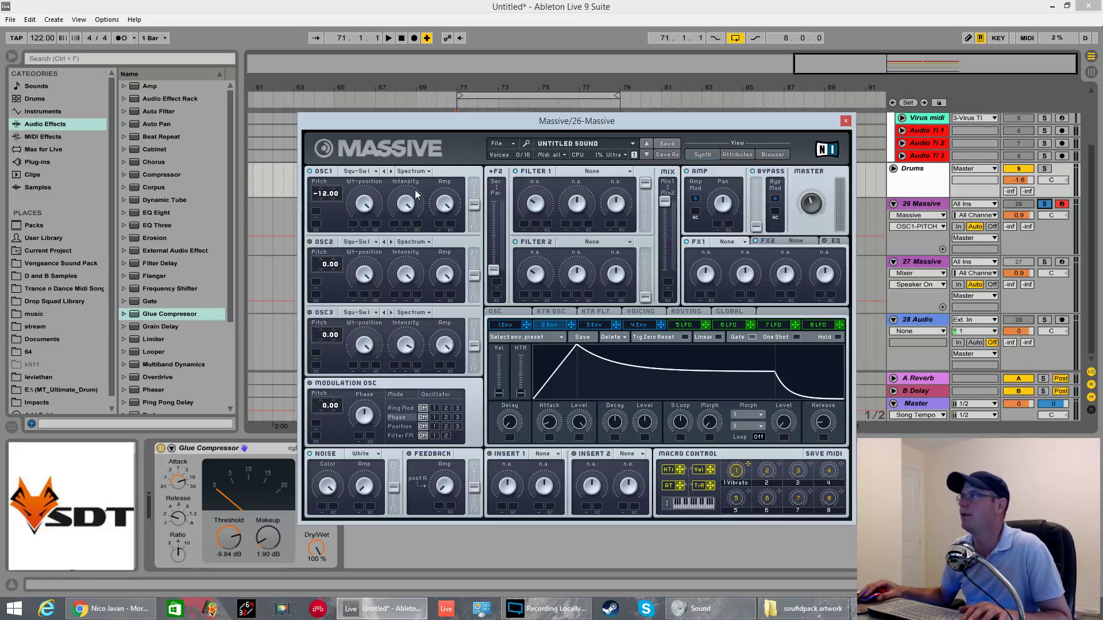
{"action": "left_click_drag", "start_coordinate": [470, 210], "coordinate": [472, 116]}
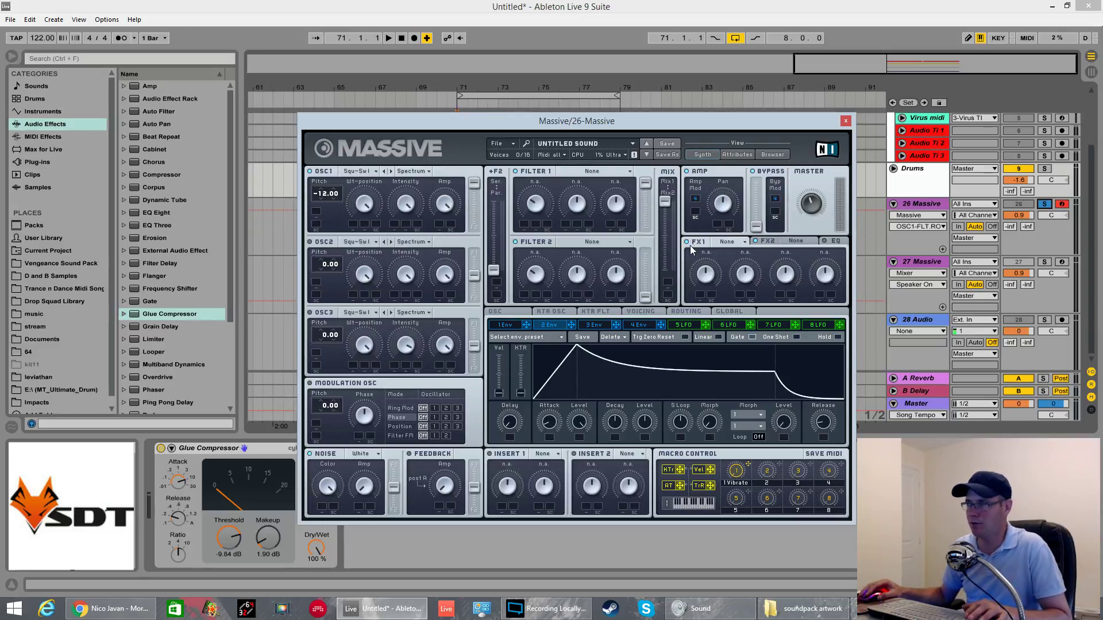
{"action": "key", "text": "space"}
{"action": "key", "text": "space"}
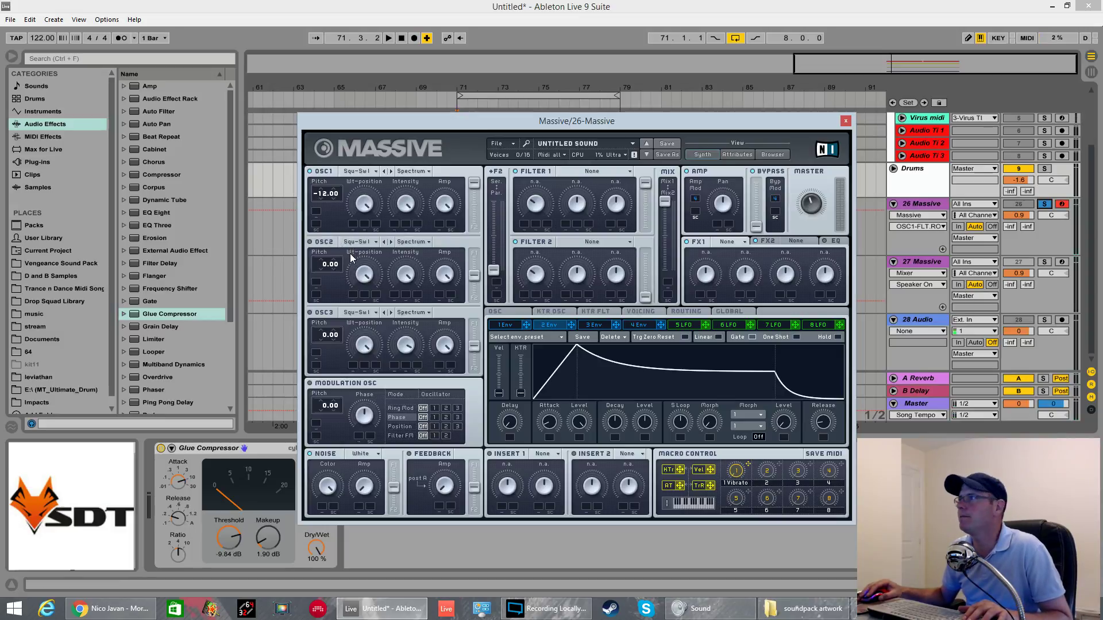
- Pitch oscillator 2 to -12.00, route it into filter 1, and set the filters to serial
{"action": "left_click", "coordinate": [365, 276]}
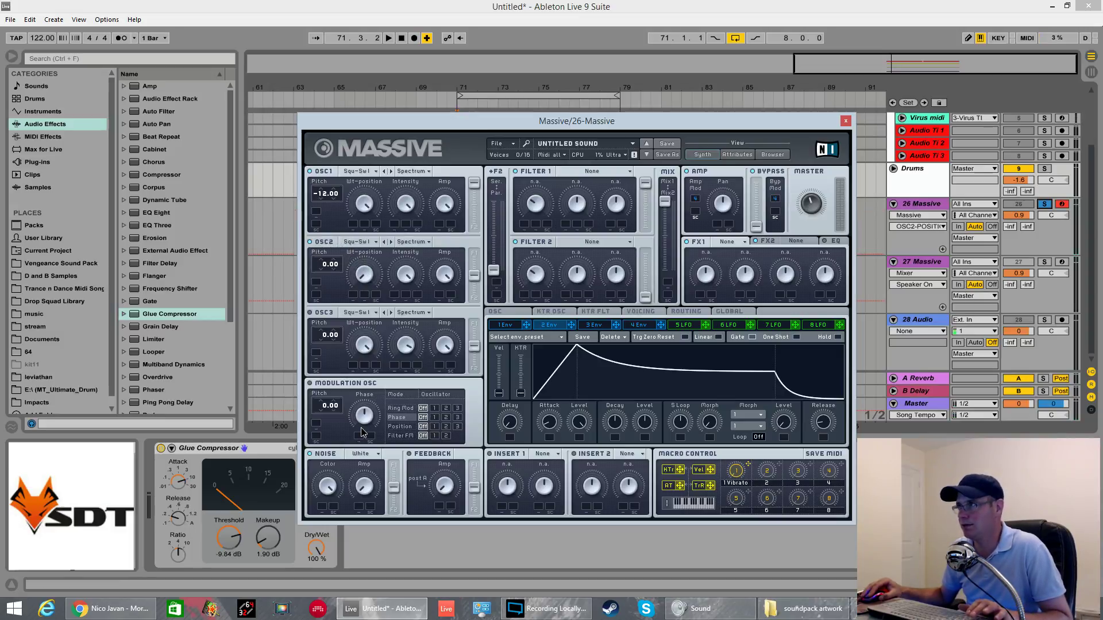
{"action": "left_click", "coordinate": [325, 267]}
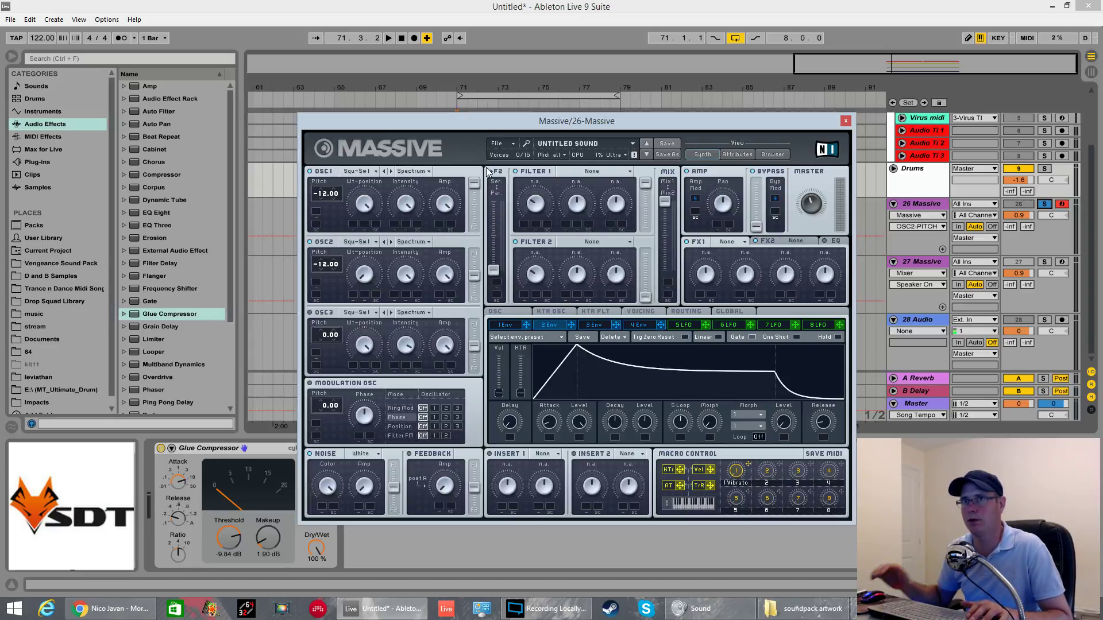
{"action": "left_click", "coordinate": [444, 278]}
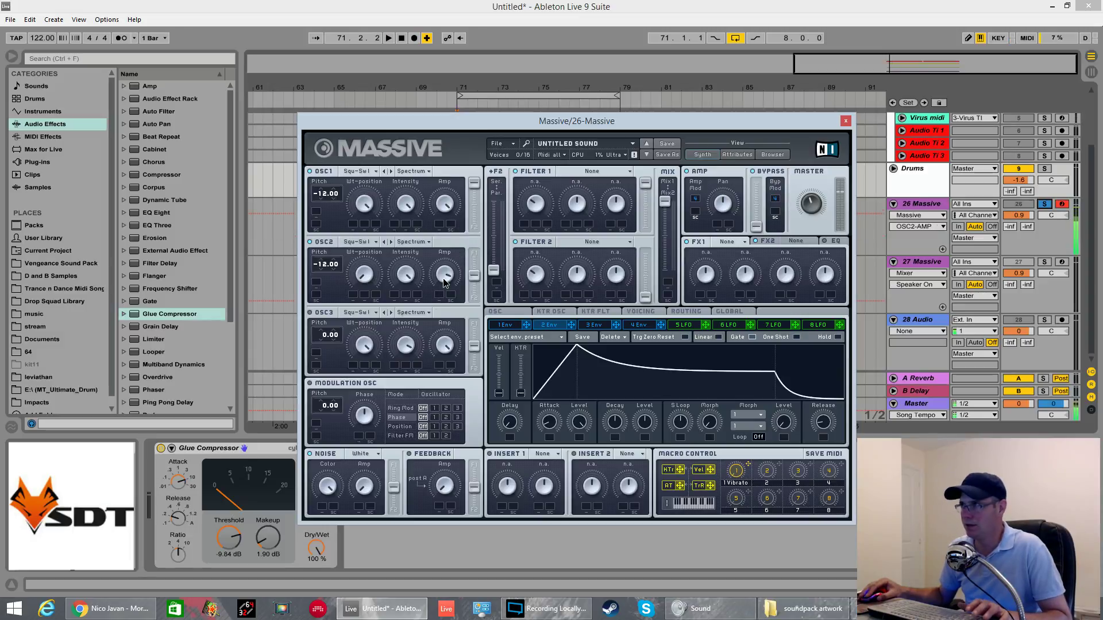
{"action": "left_click_drag", "start_coordinate": [444, 281], "coordinate": [441, 310]}
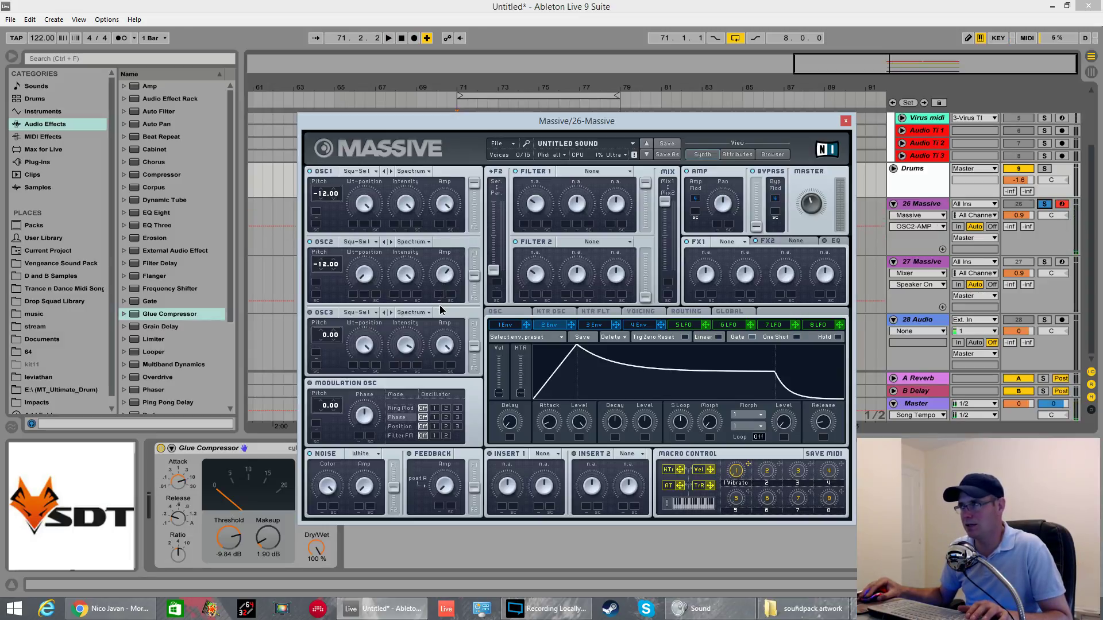
{"action": "left_click_drag", "start_coordinate": [474, 275], "coordinate": [473, 253]}
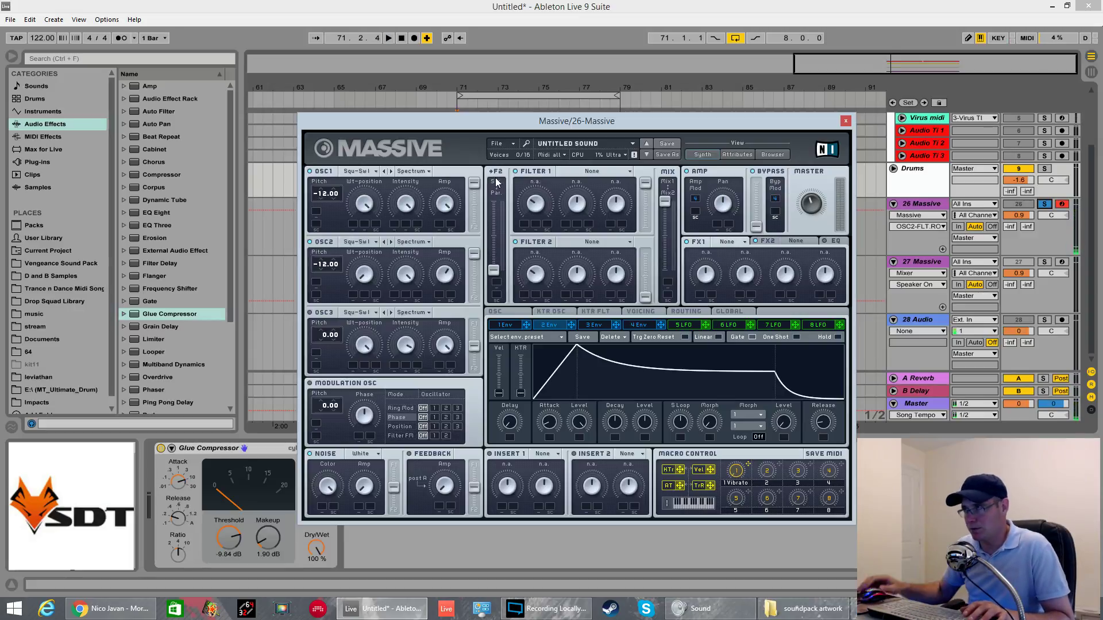
{"action": "key", "text": "space"}
{"action": "key", "text": "space"}
{"action": "left_click_drag", "start_coordinate": [498, 270], "coordinate": [495, 198]}
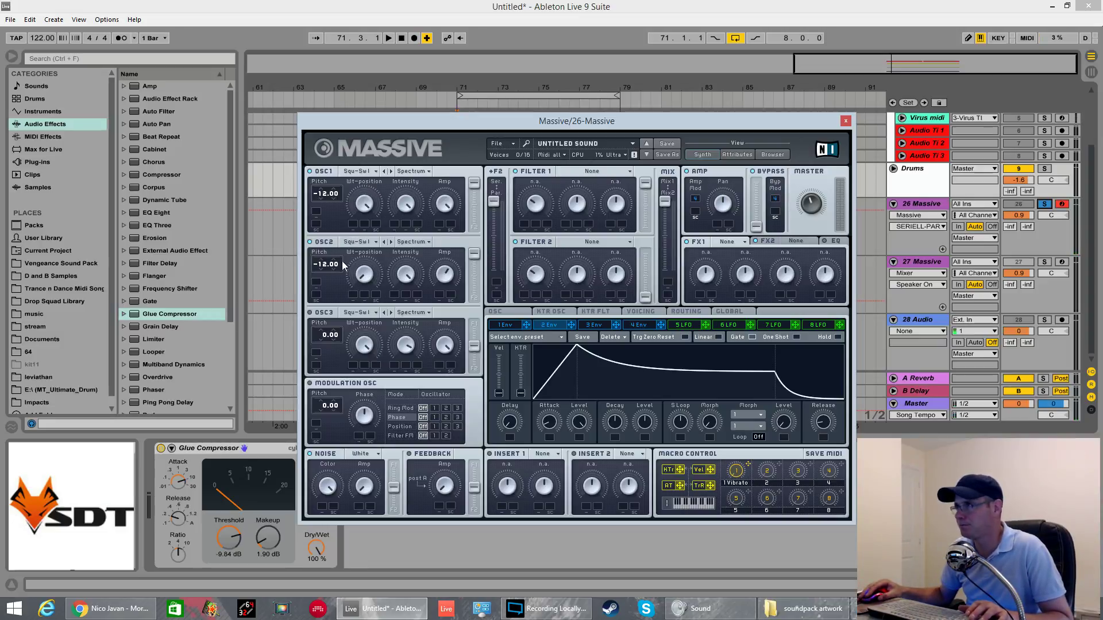
- Give oscillator 3 the Sin-Squ wavetable at -12.00 pitch, routed toward filter 1
{"action": "left_click", "coordinate": [363, 313]}
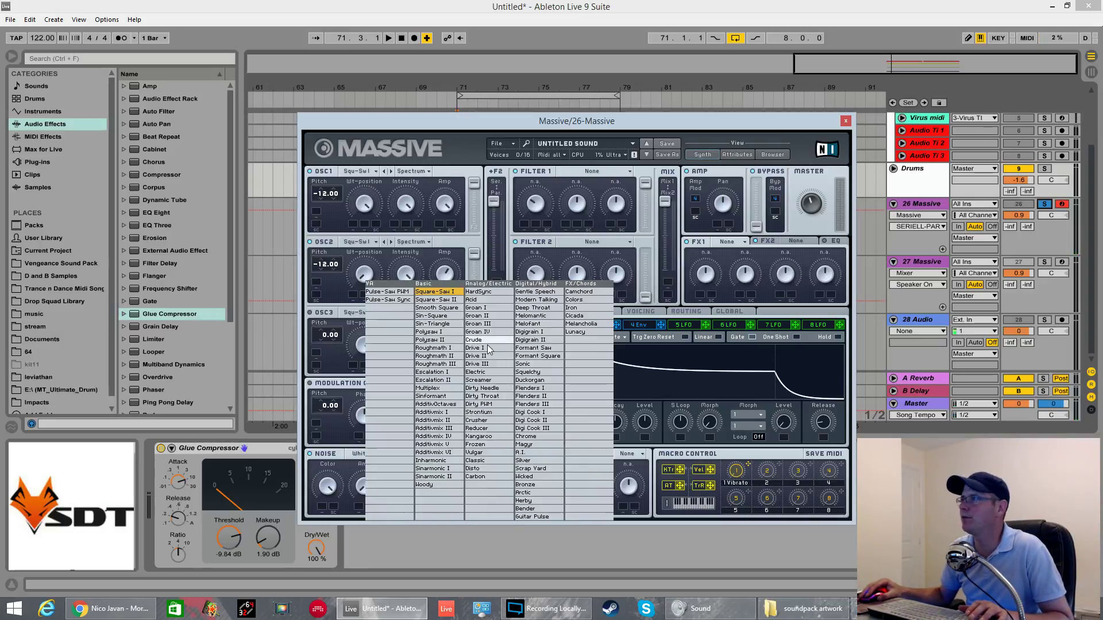
{"action": "left_click", "coordinate": [439, 324]}
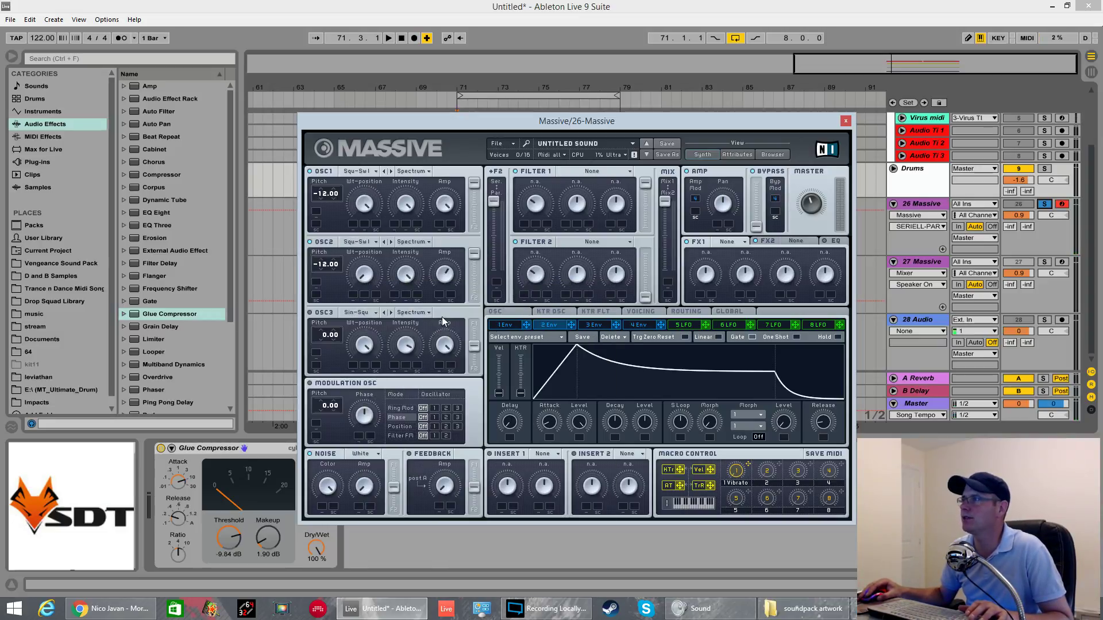
{"action": "left_click", "coordinate": [366, 348]}
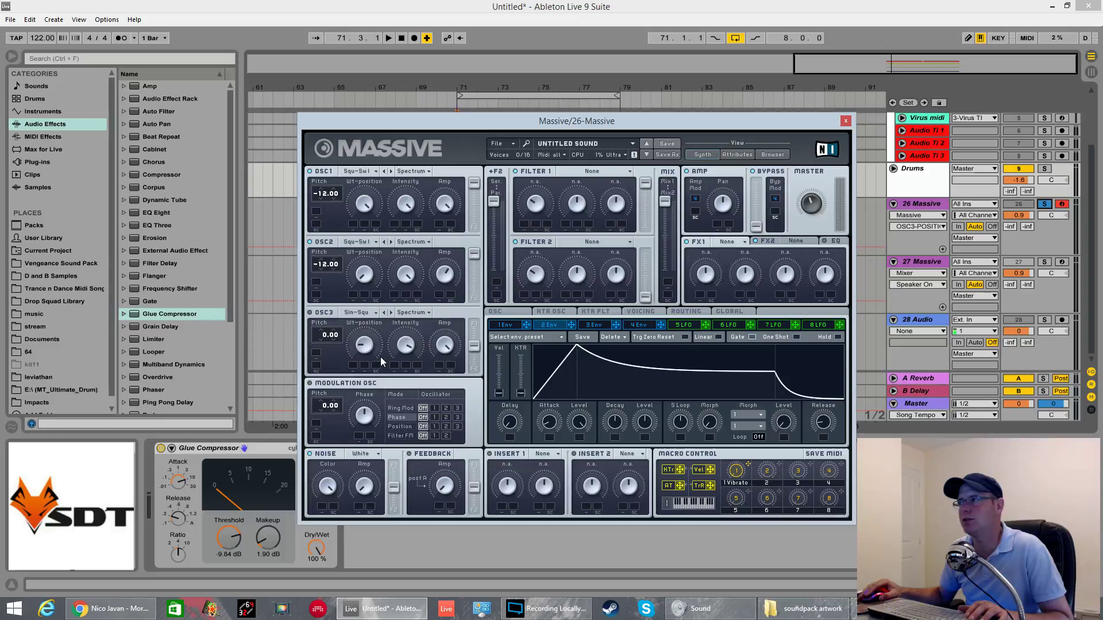
{"action": "left_click", "coordinate": [319, 339]}
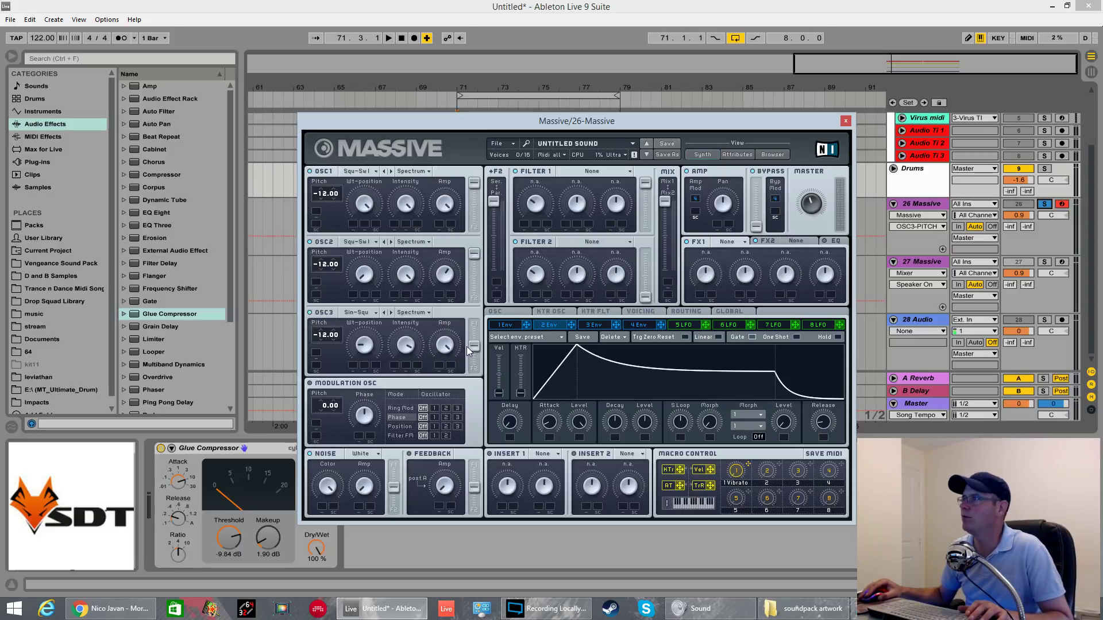
{"action": "left_click_drag", "start_coordinate": [472, 346], "coordinate": [472, 325]}
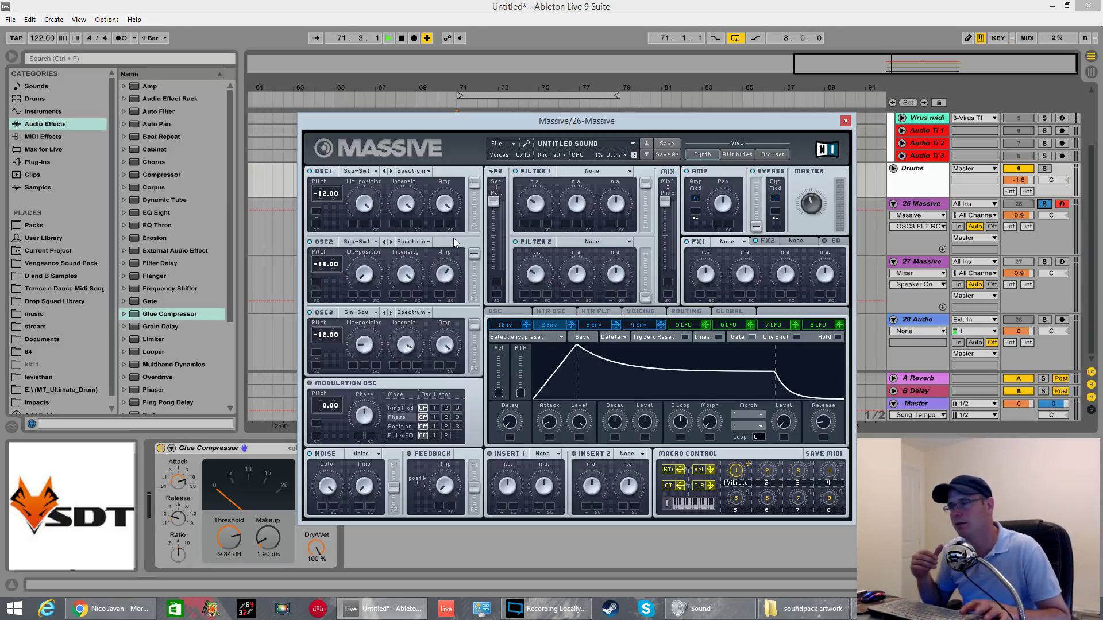
{"action": "key", "text": "space"}
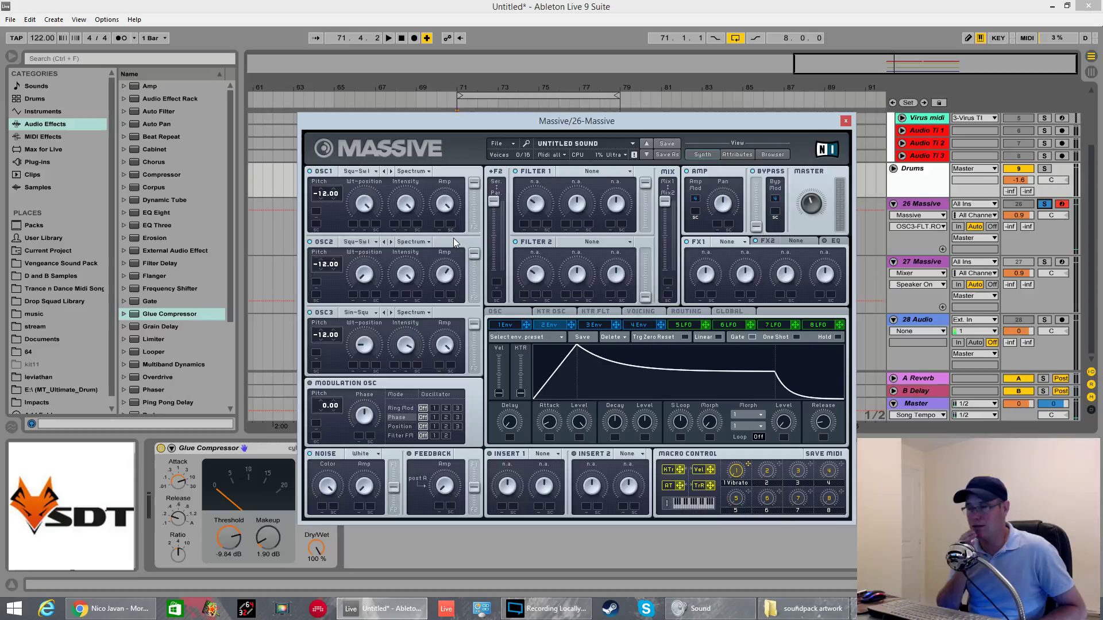
- Check envelope 4, then open envelope 2 and keep its decay curved rather than linear
{"action": "left_click", "coordinate": [638, 325]}
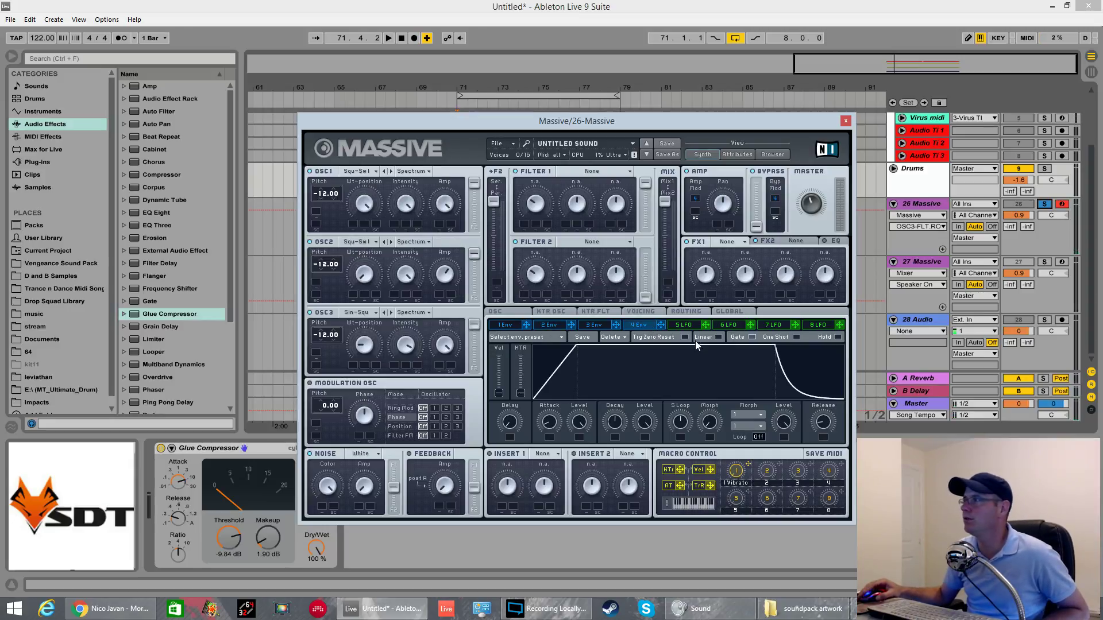
{"action": "left_click", "coordinate": [651, 423]}
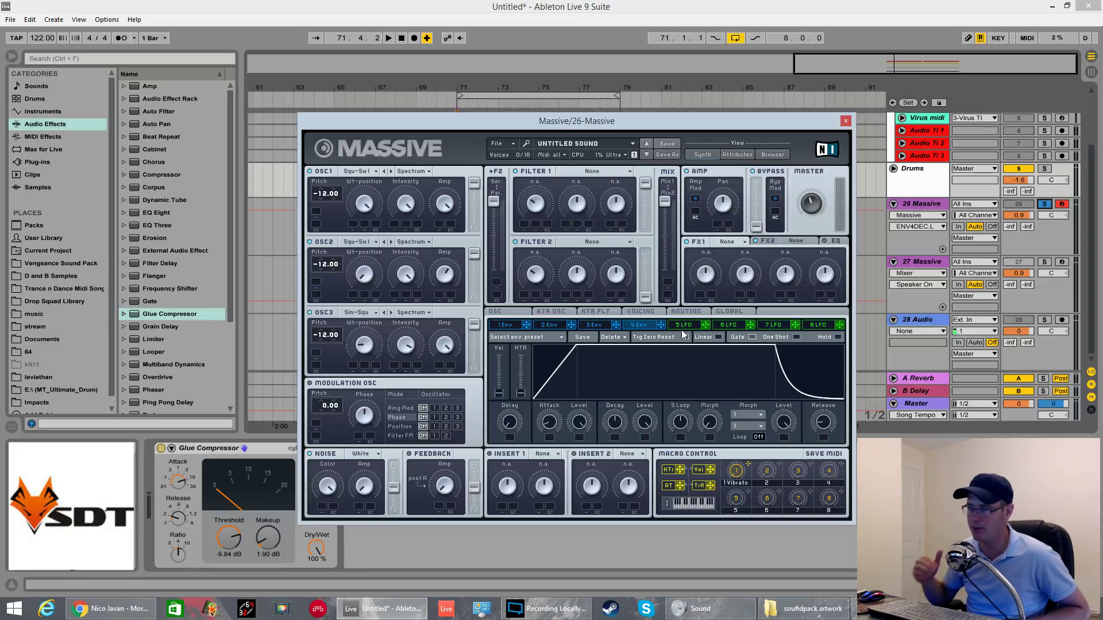
{"action": "left_click", "coordinate": [549, 326]}
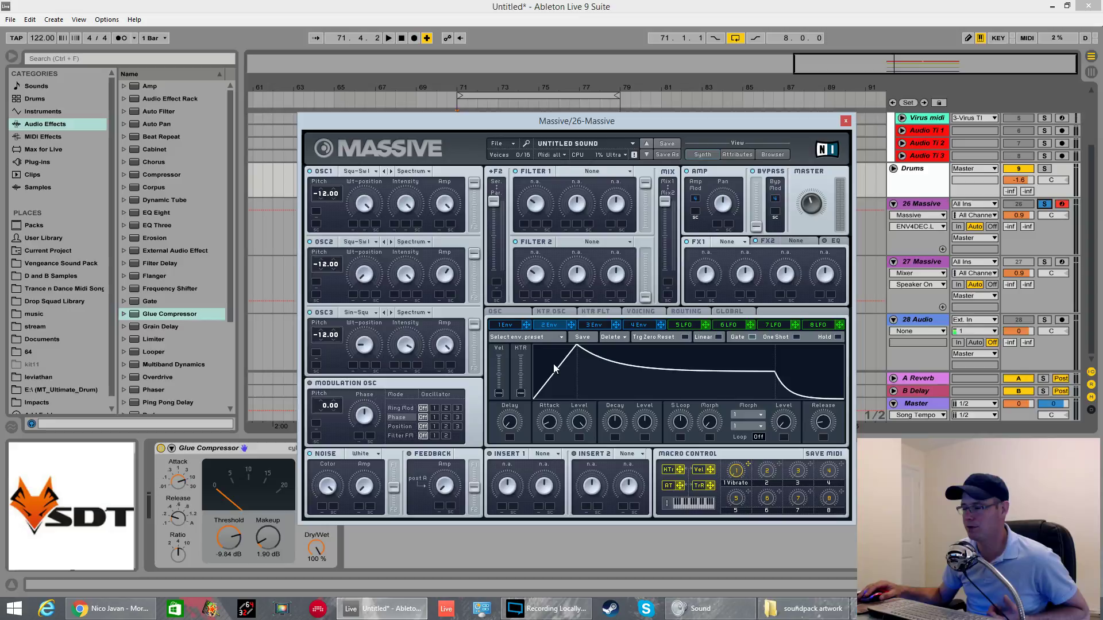
{"action": "left_click", "coordinate": [718, 336]}
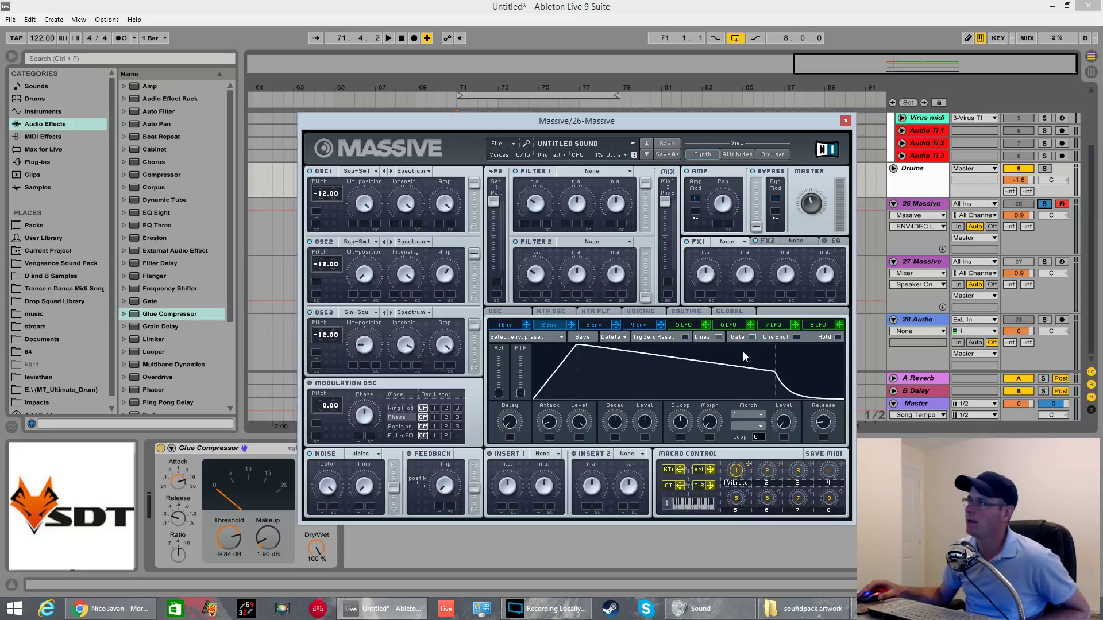
{"action": "left_click", "coordinate": [718, 337]}
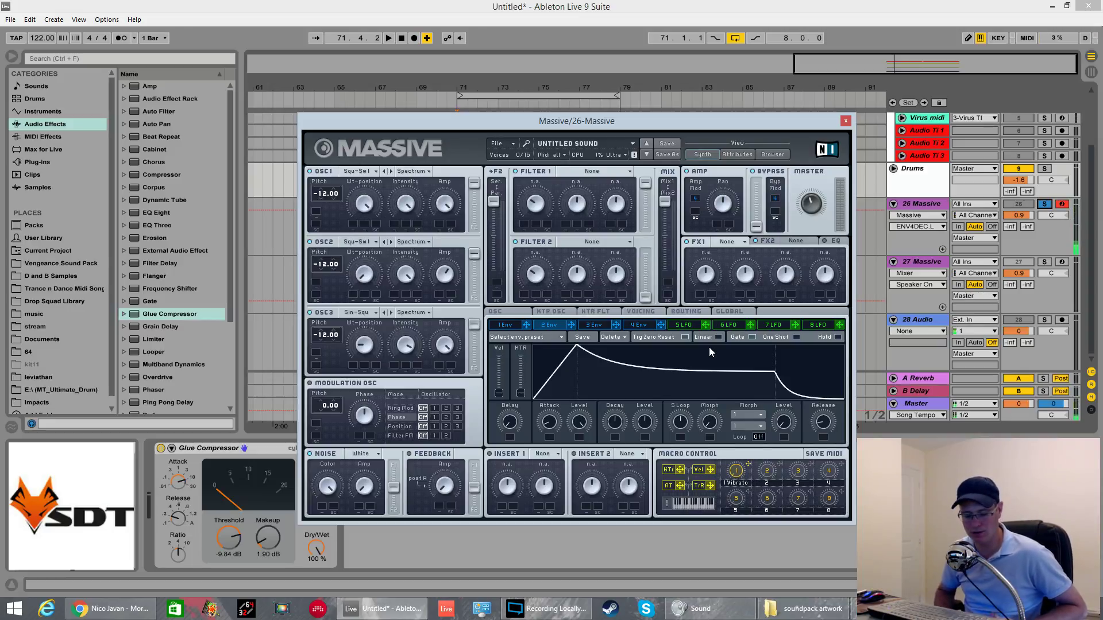
{"action": "key", "text": "space"}
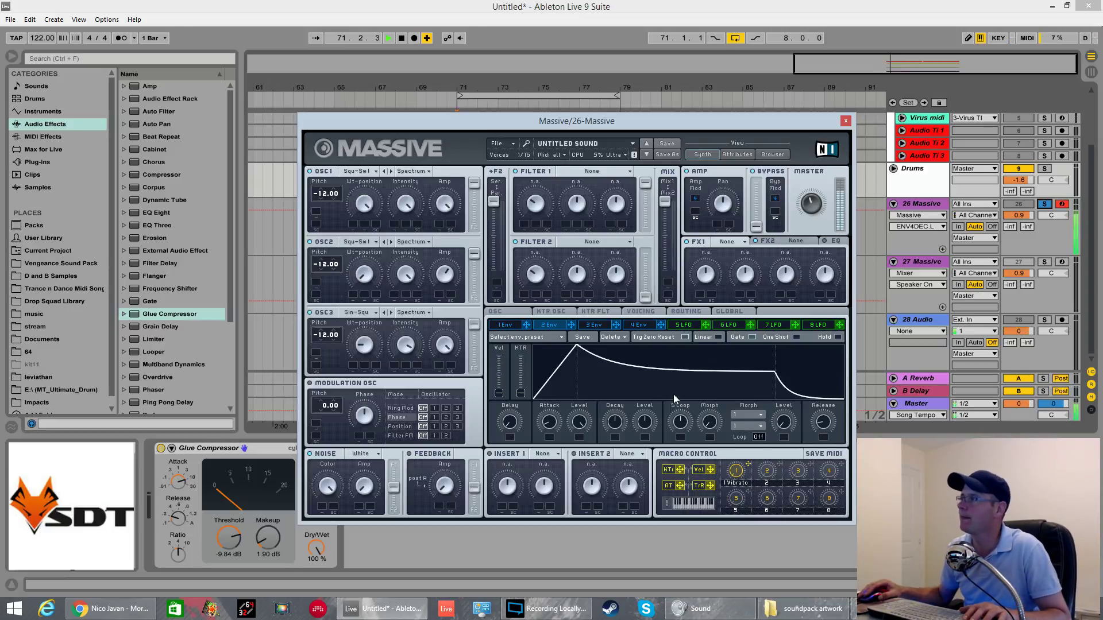
- Set Filter 1 to Lowpass 4 and turn its cutoff down
{"action": "key", "text": "space"}
{"action": "left_click", "coordinate": [588, 171]}
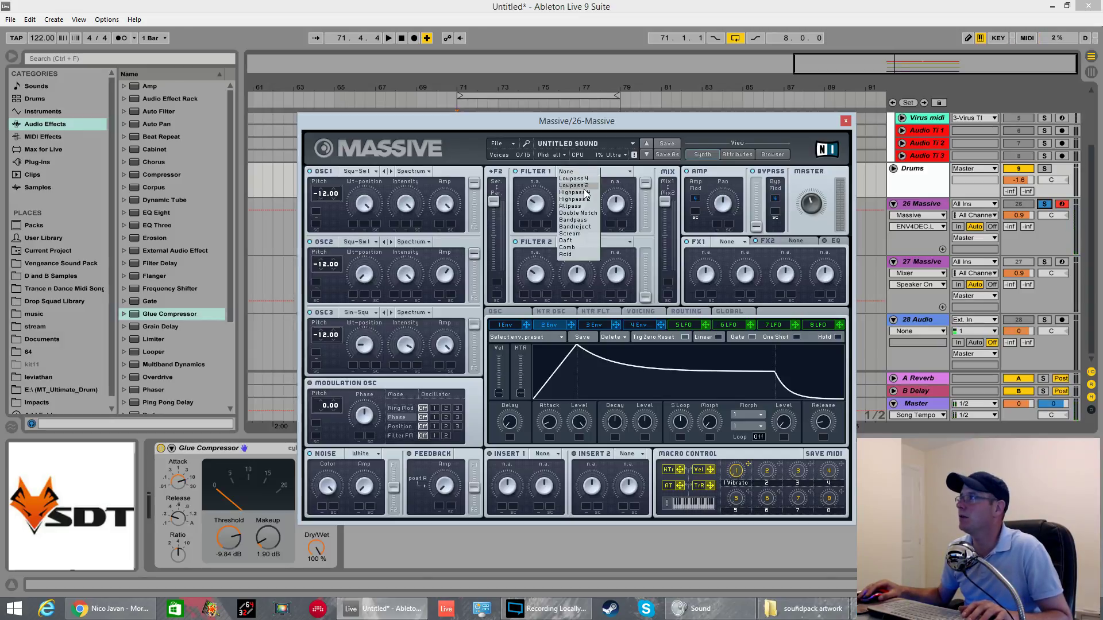
{"action": "left_click", "coordinate": [587, 180]}
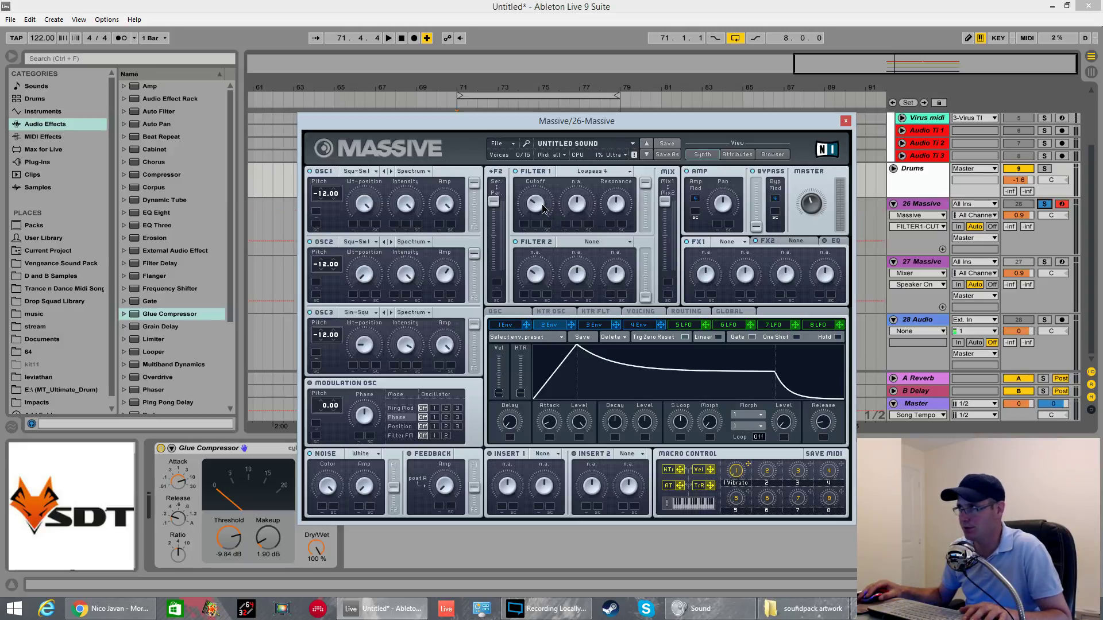
{"action": "key", "text": "space"}
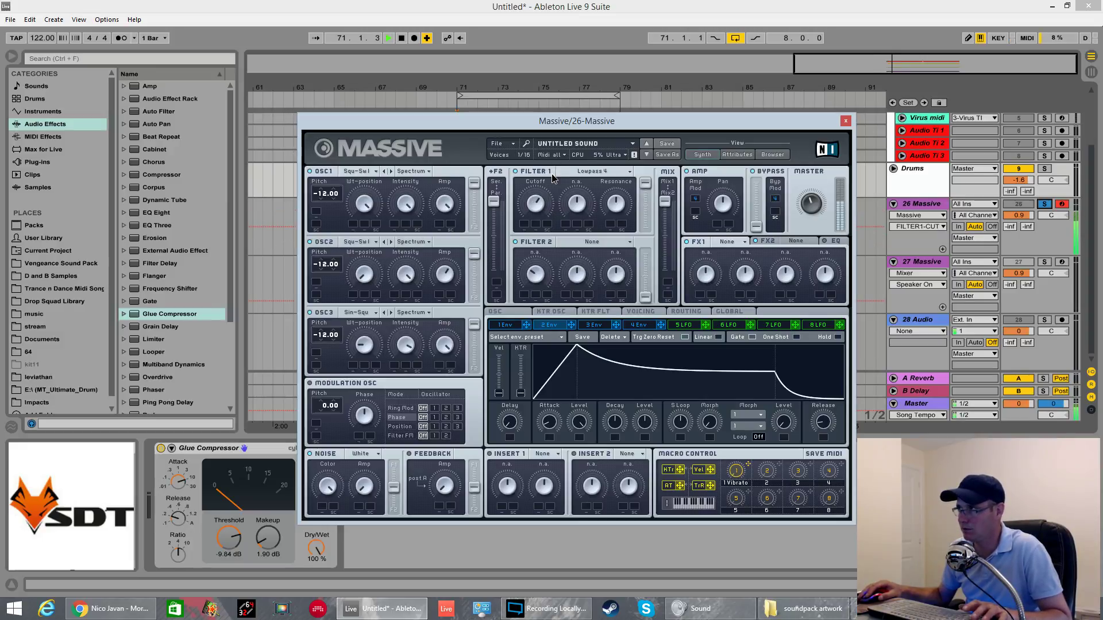
{"action": "left_click_drag", "start_coordinate": [549, 185], "coordinate": [547, 220]}
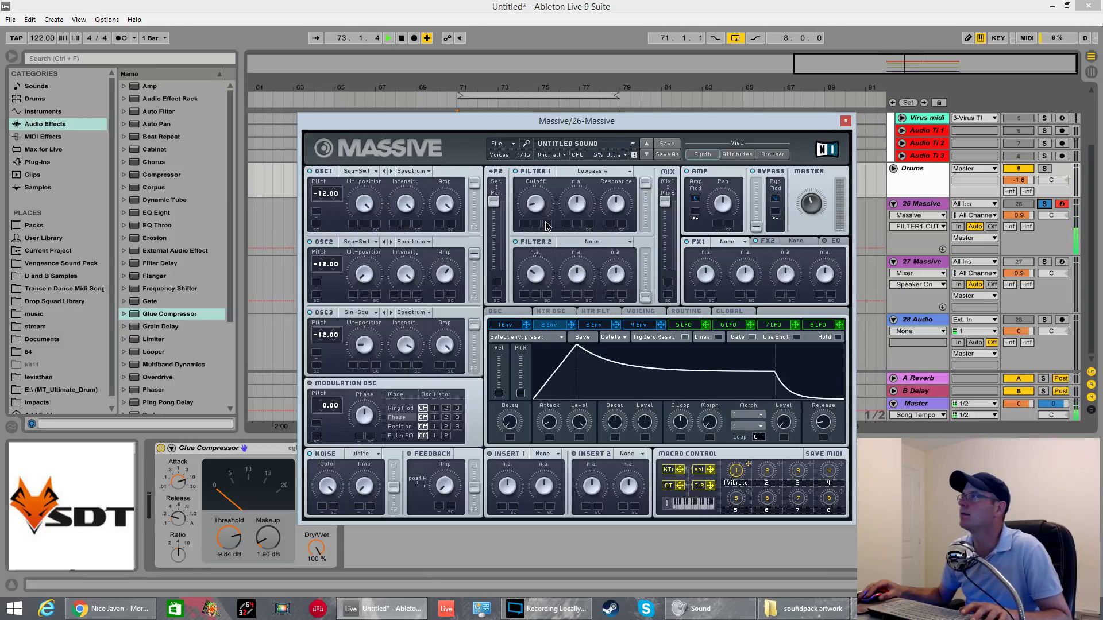
- Give envelope 2 a near-instant attack and a longer decay
{"action": "key", "text": "space"}
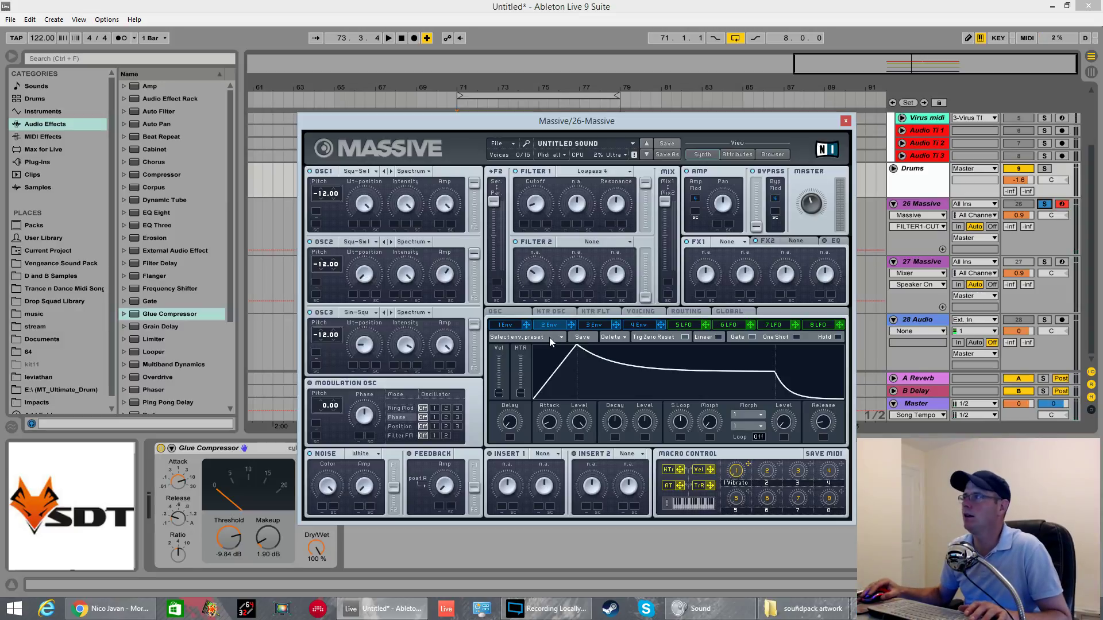
{"action": "left_click_drag", "start_coordinate": [550, 423], "coordinate": [561, 450]}
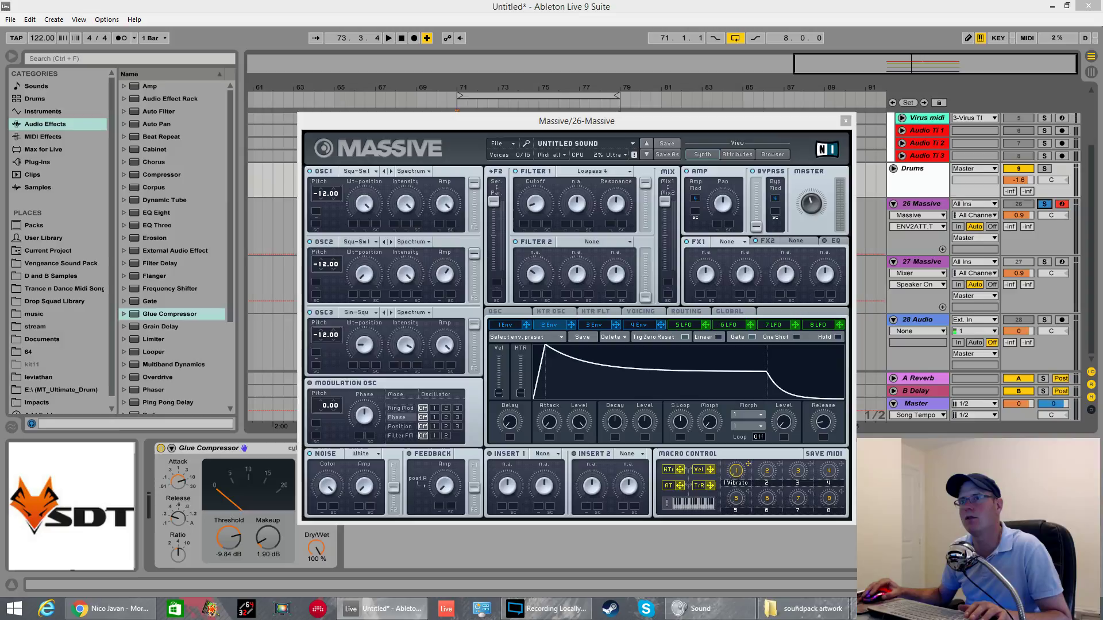
{"action": "left_click_drag", "start_coordinate": [614, 423], "coordinate": [648, 482]}
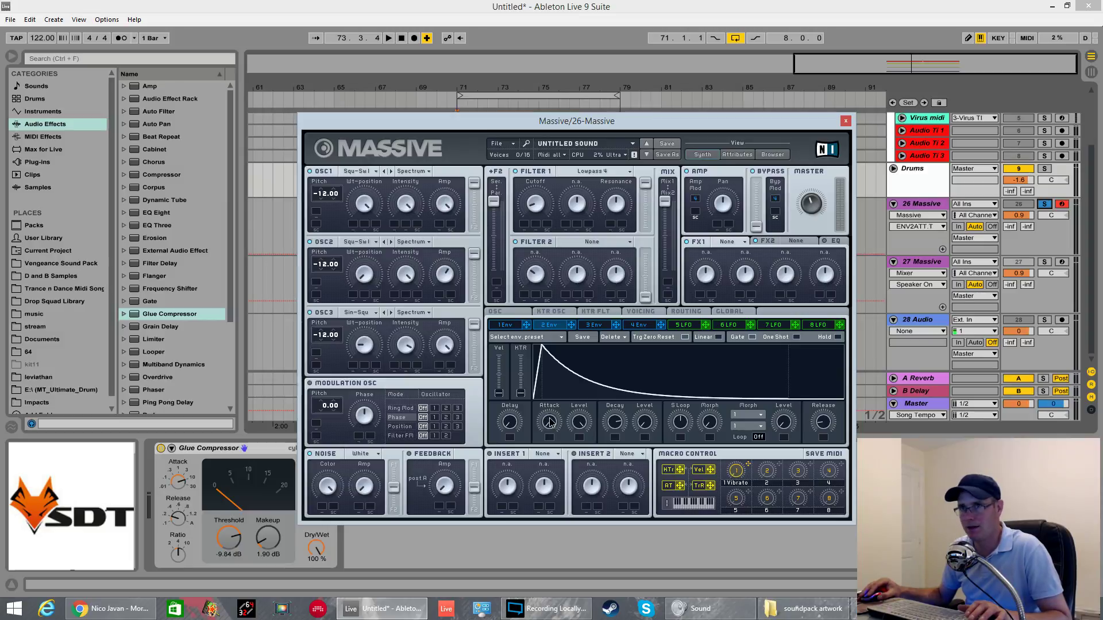
- Shorten envelope 2's decay and assign it to Filter 1's cutoff, then play the sweep
{"action": "left_click", "coordinate": [616, 428]}
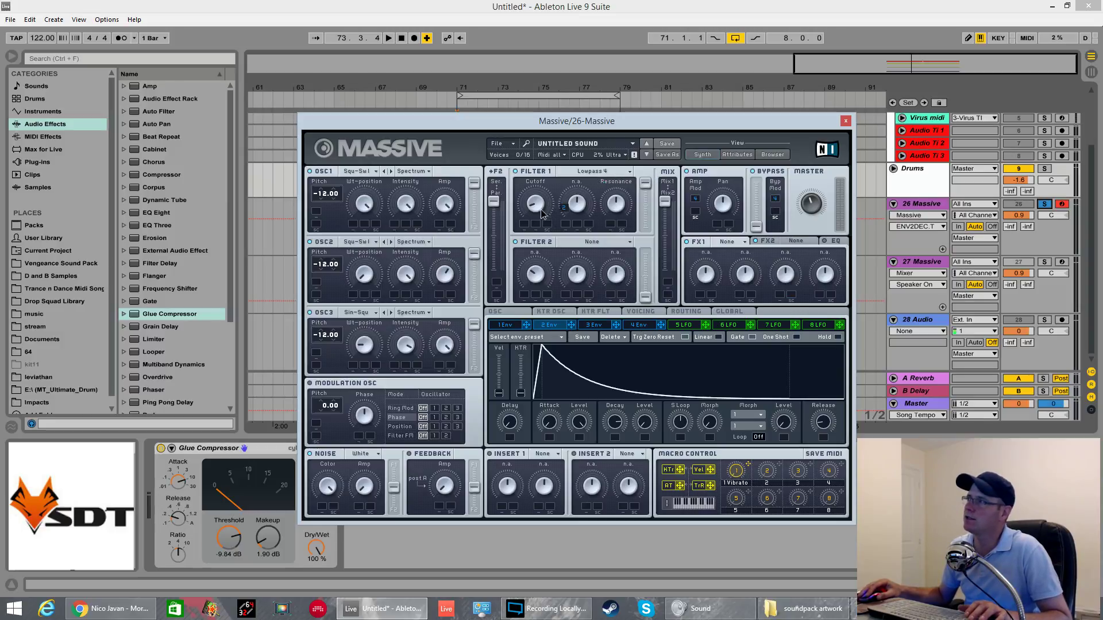
{"action": "left_click_drag", "start_coordinate": [526, 228], "coordinate": [530, 192]}
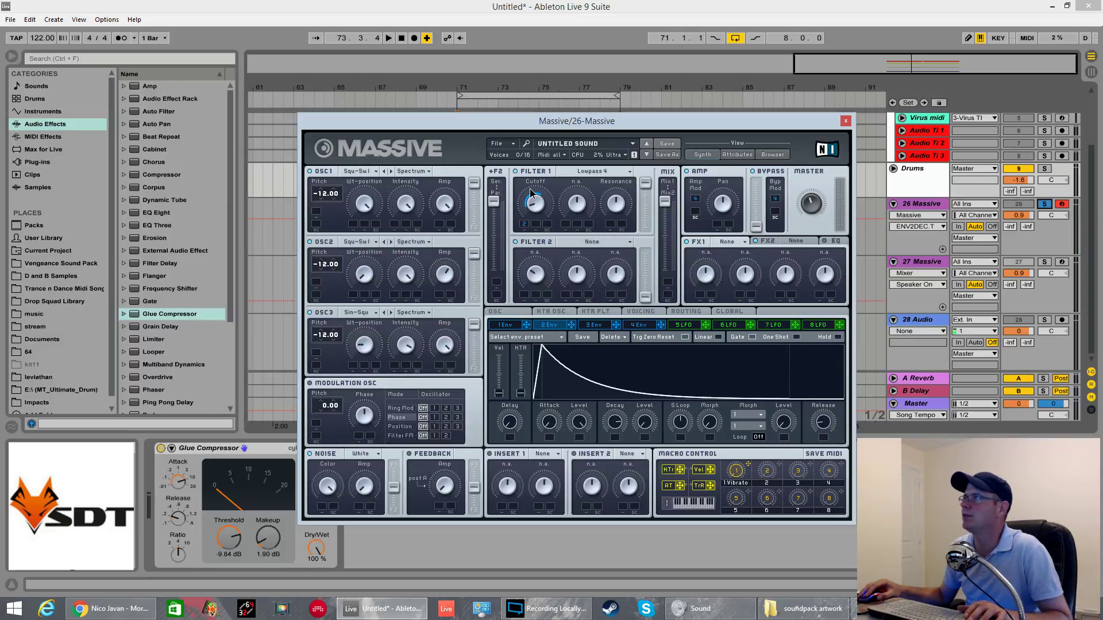
{"action": "key", "text": "space"}
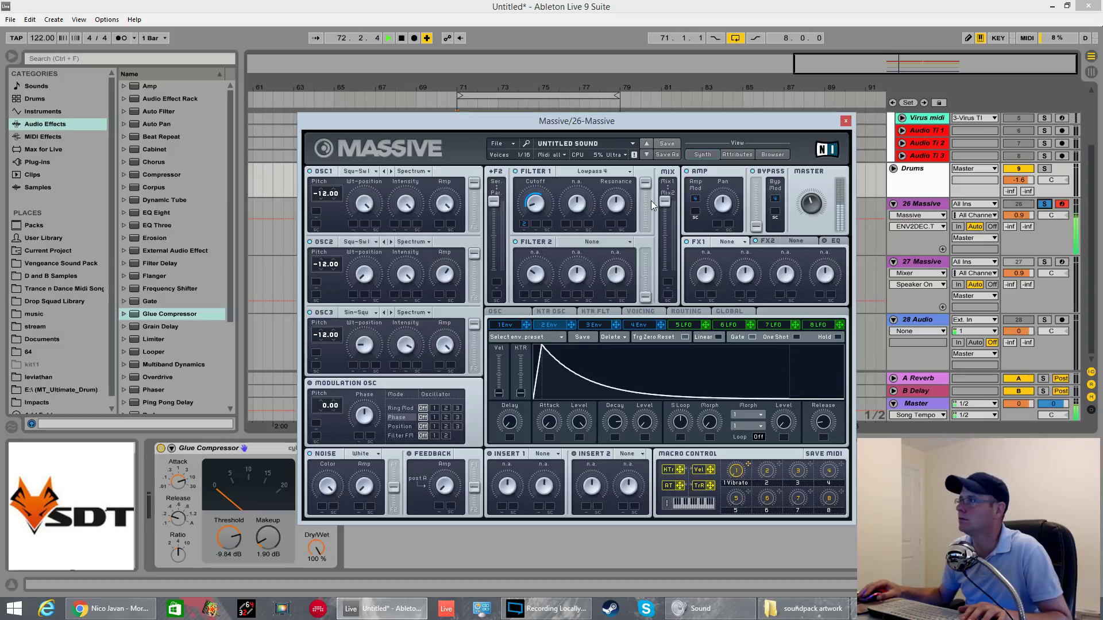
- Adjust Massive's master volume and Filter 1's resonance, auditioning the bass between tweaks
{"action": "left_click", "coordinate": [810, 198]}
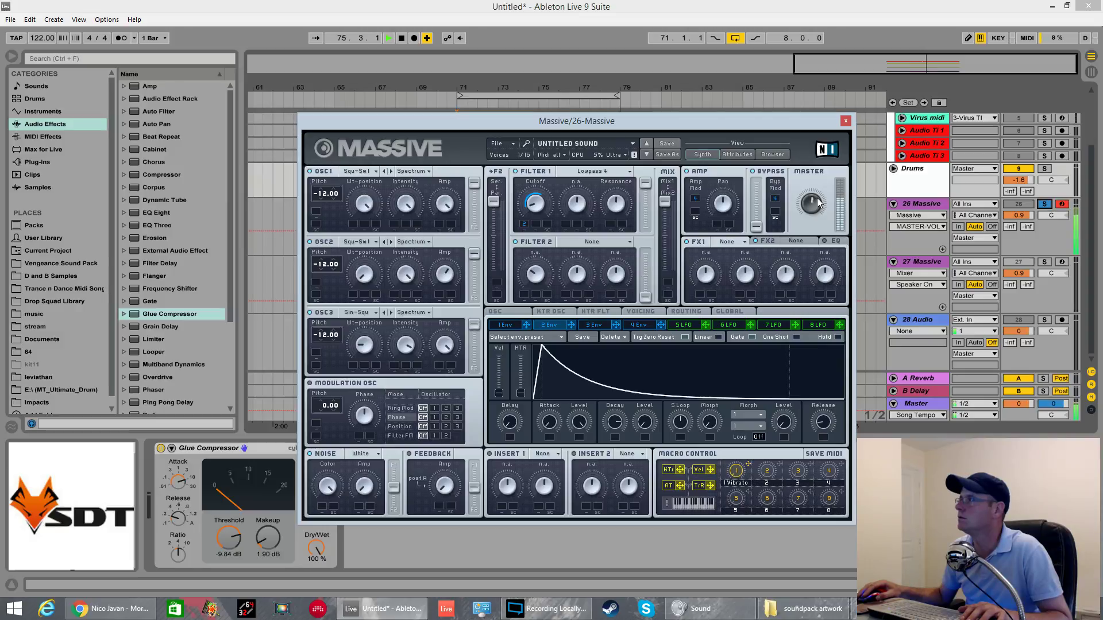
{"action": "key", "text": "space"}
{"action": "left_click", "coordinate": [619, 201]}
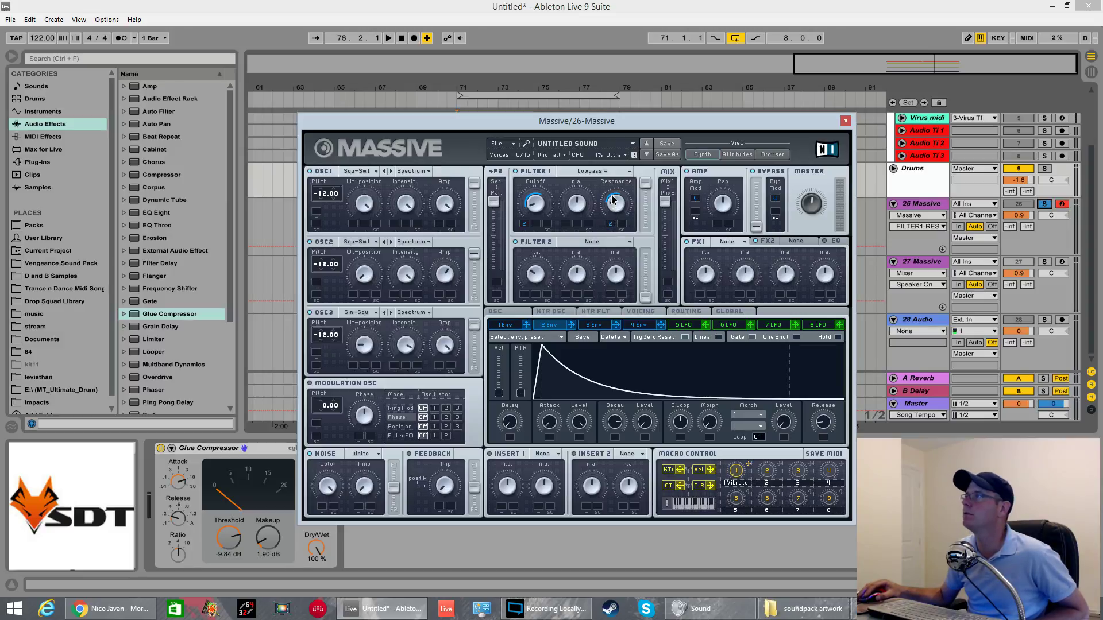
{"action": "key", "text": "space"}
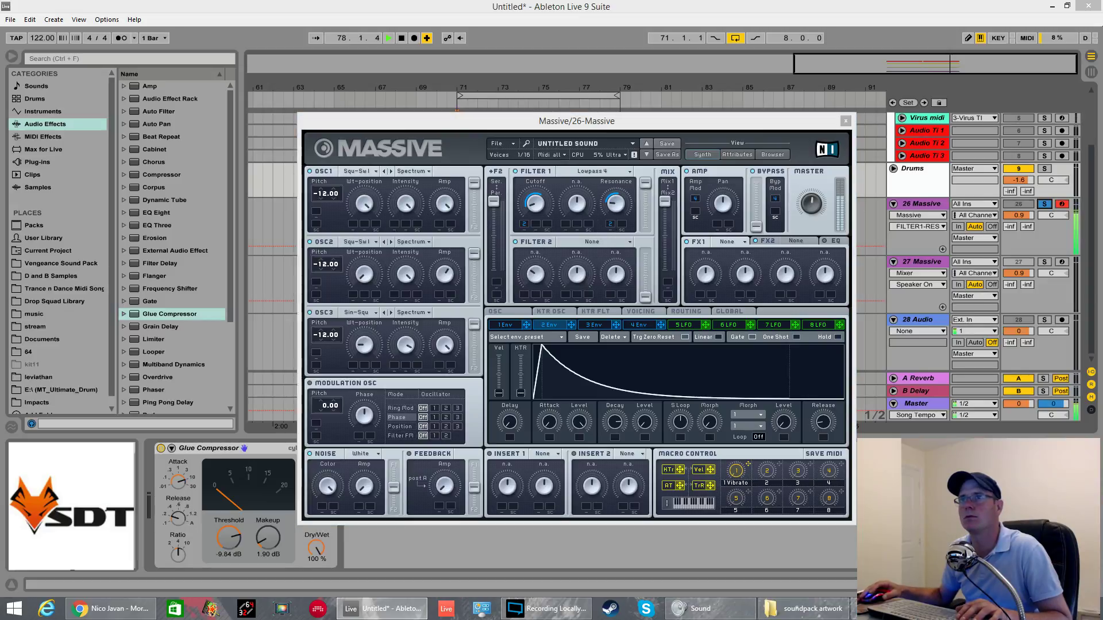
{"action": "key", "text": "space"}
- Set unison to 3 voices on the Voicing page and audition the result
{"action": "left_click", "coordinate": [639, 311]}
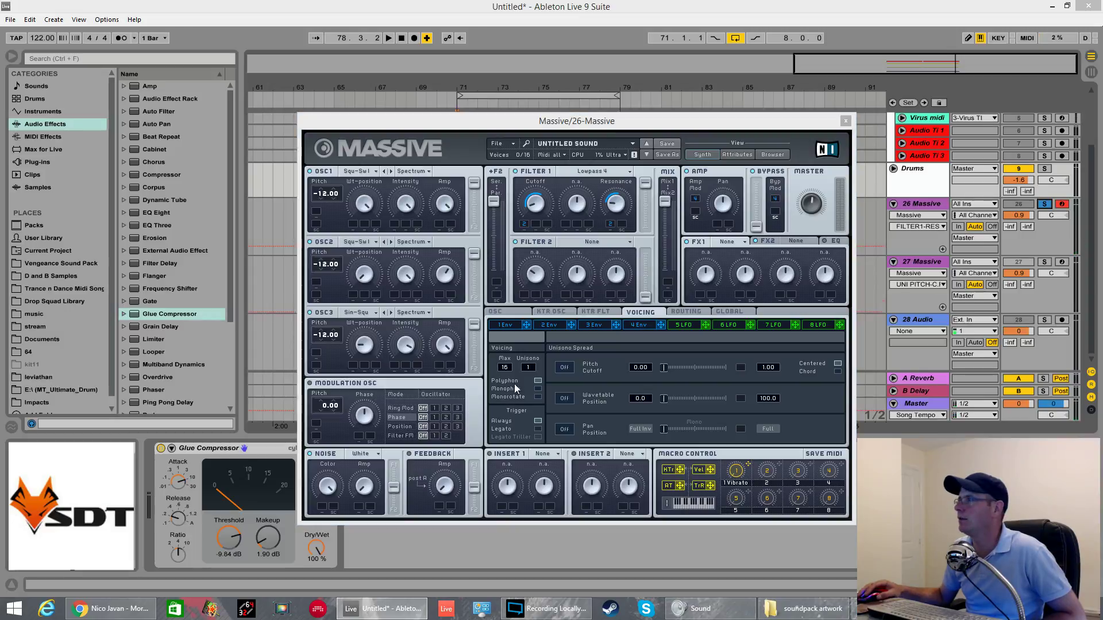
{"action": "left_click_drag", "start_coordinate": [528, 368], "coordinate": [529, 359]}
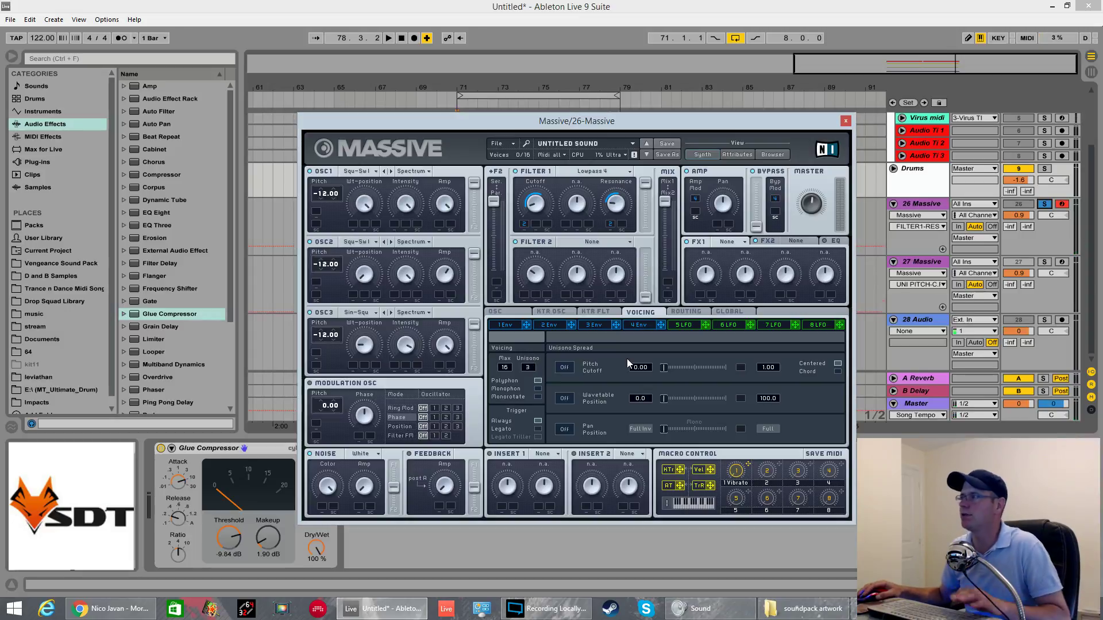
{"action": "key", "text": "space"}
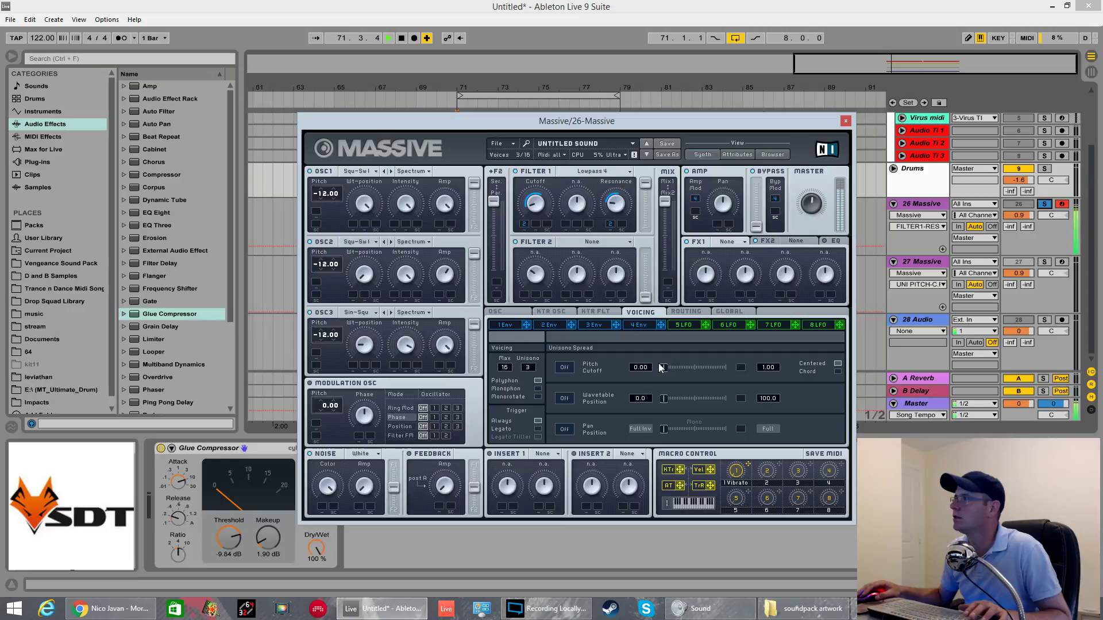
{"action": "key", "text": "space"}
- Widen and enable the unison pitch spread, then lower track 26's volume to 0.6
{"action": "mouse_move", "coordinate": [664, 368]}
{"action": "left_mouse_down"}
{"action": "mouse_move", "coordinate": [727, 372]}
{"action": "mouse_move", "coordinate": [668, 370]}
{"action": "left_mouse_up"}
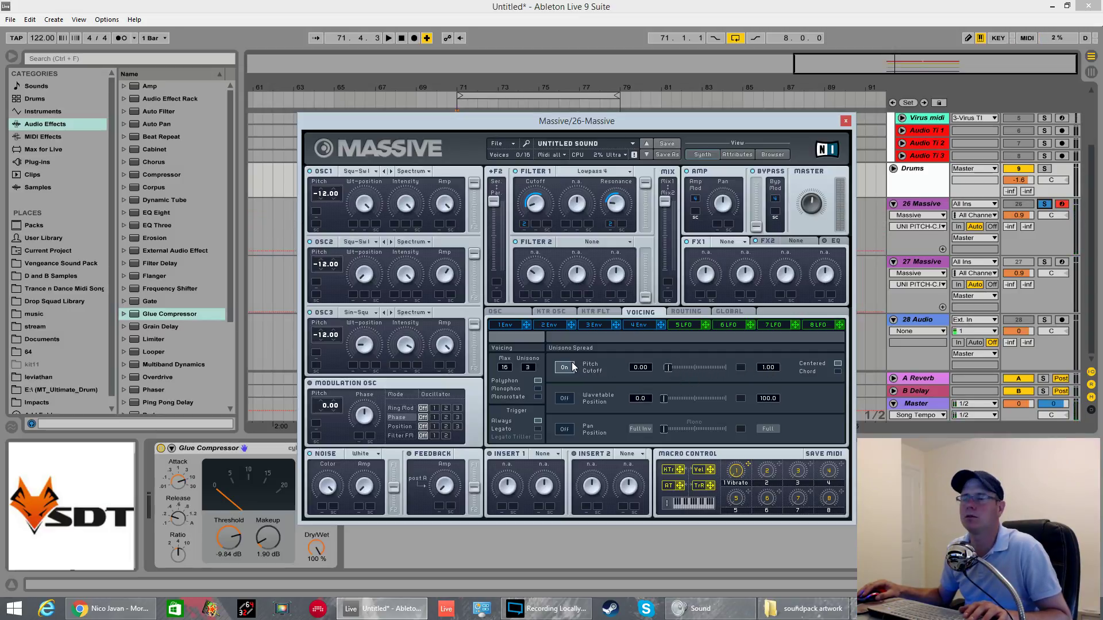
{"action": "left_click", "coordinate": [564, 367]}
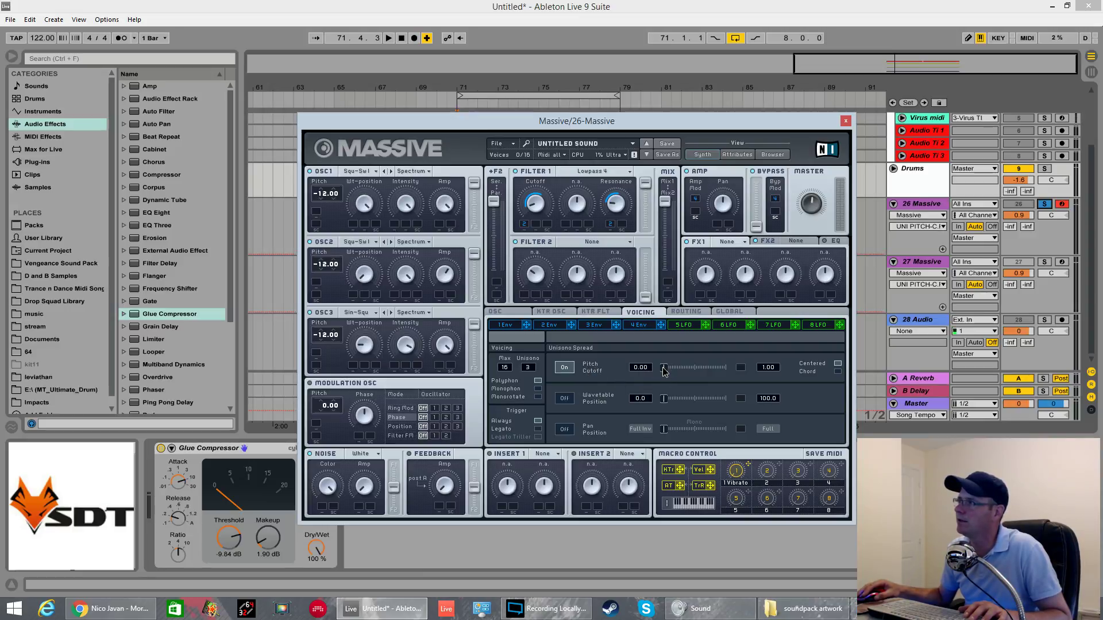
{"action": "key", "text": "space"}
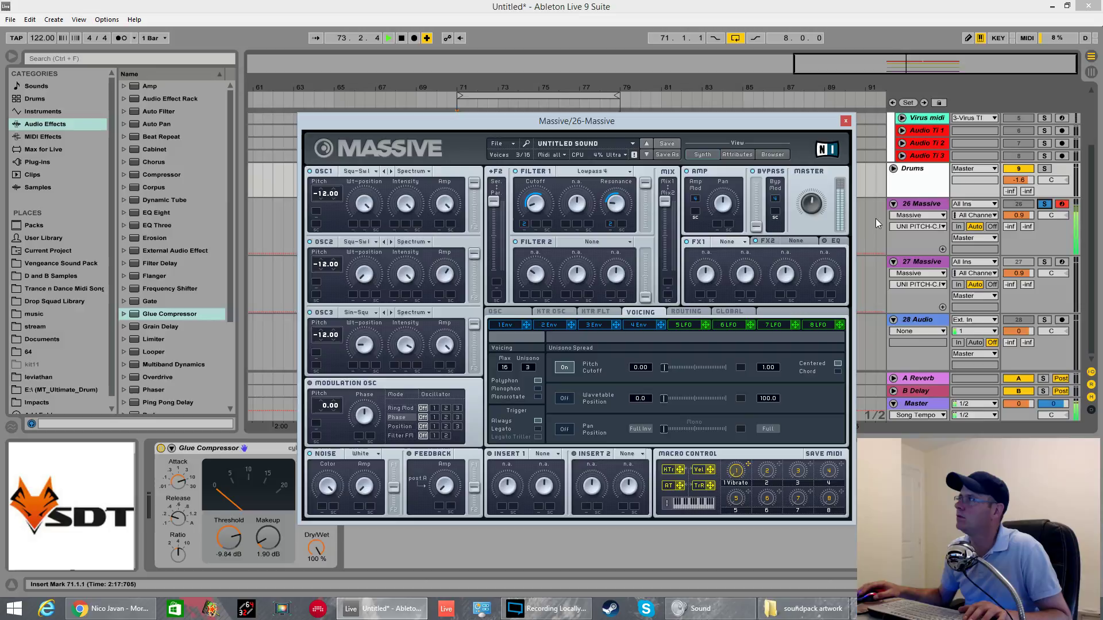
{"action": "key", "text": "space"}
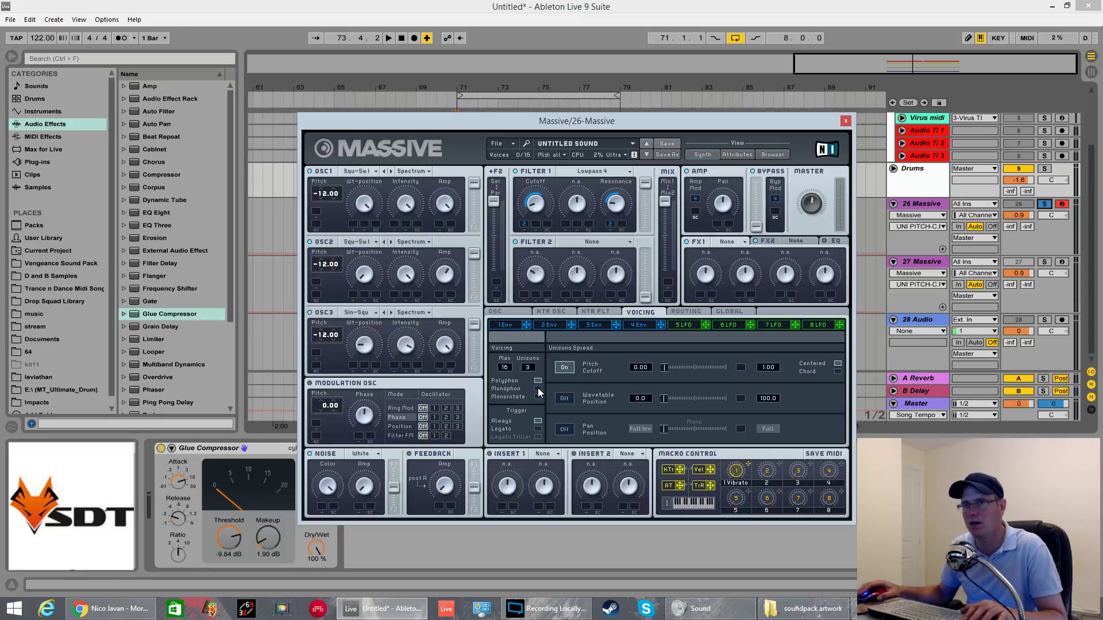
{"action": "key", "text": "space"}
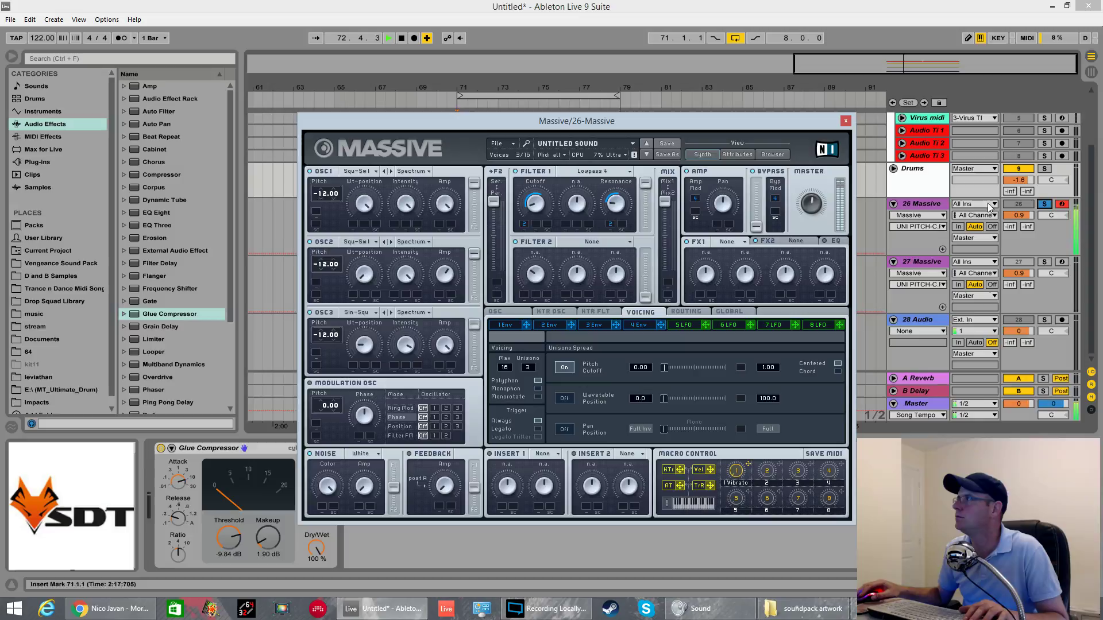
{"action": "left_click_drag", "start_coordinate": [1018, 214], "coordinate": [1022, 230]}
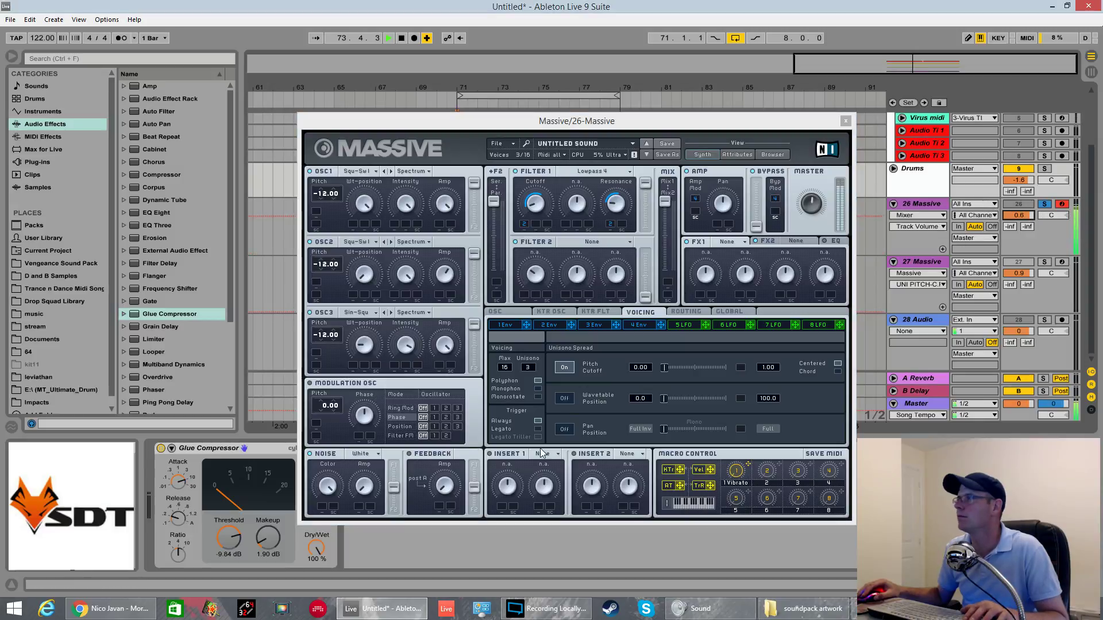
{"action": "key", "text": "space"}
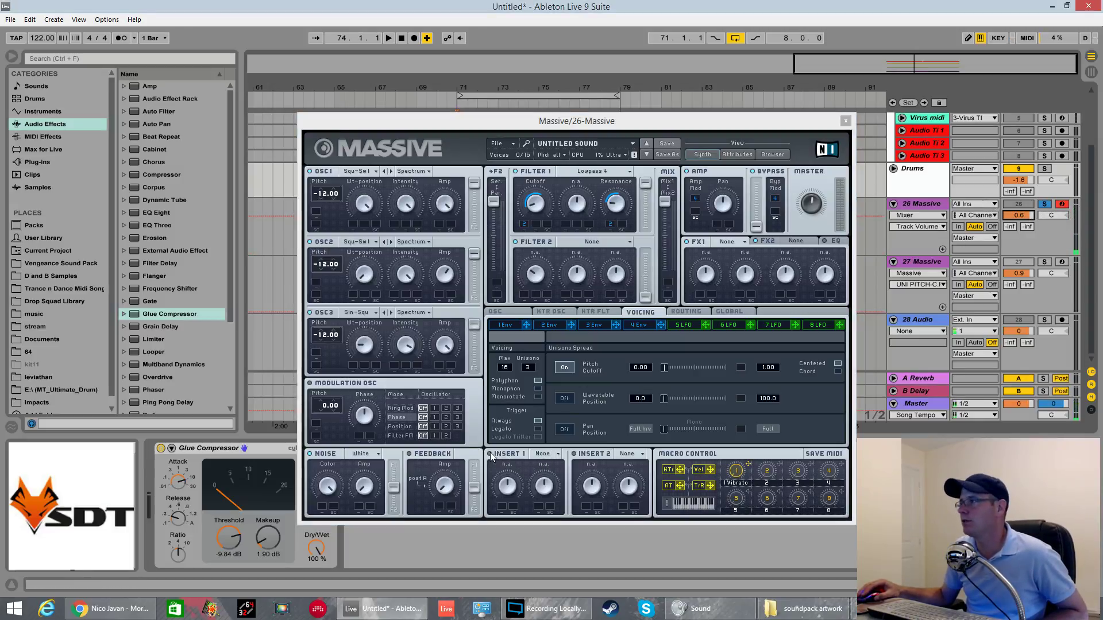
{"action": "left_click", "coordinate": [551, 465]}
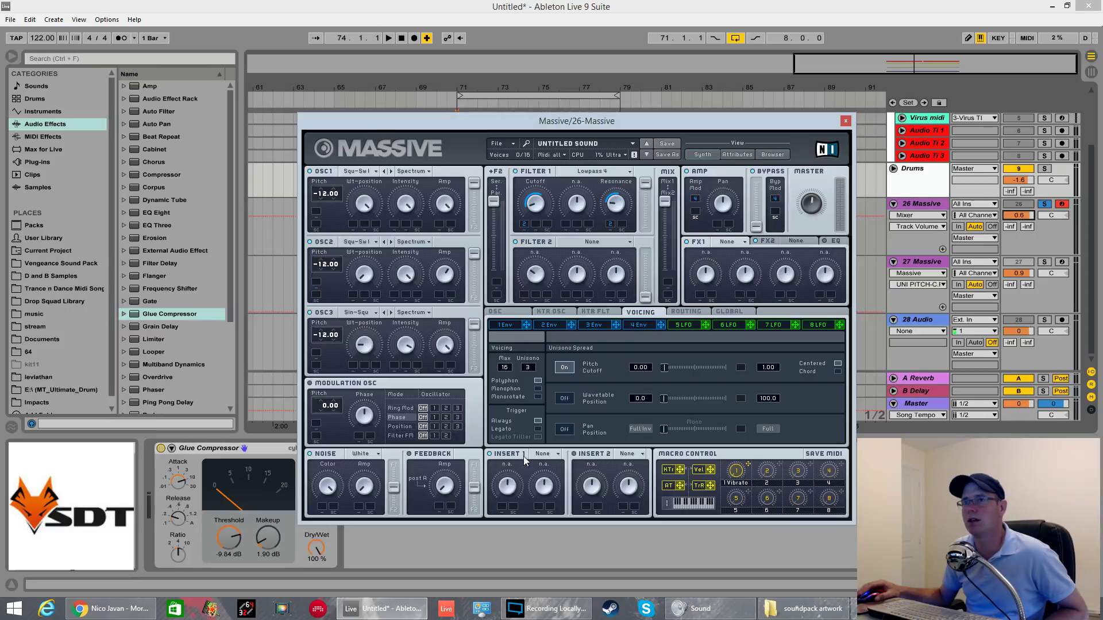
{"action": "left_click", "coordinate": [536, 456]}
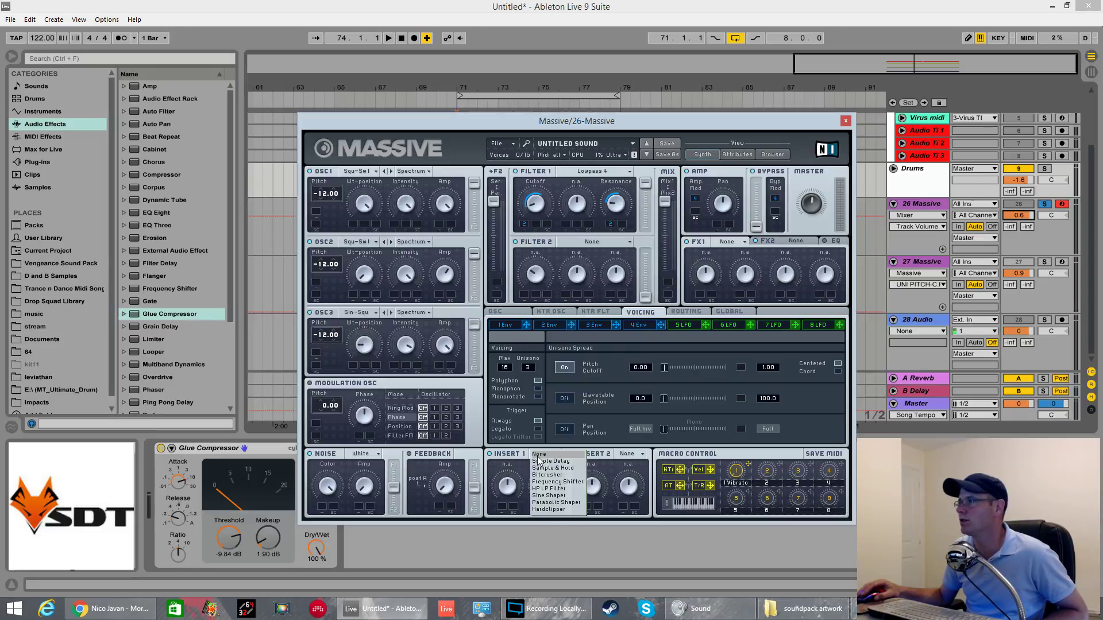
{"action": "left_click", "coordinate": [558, 495]}
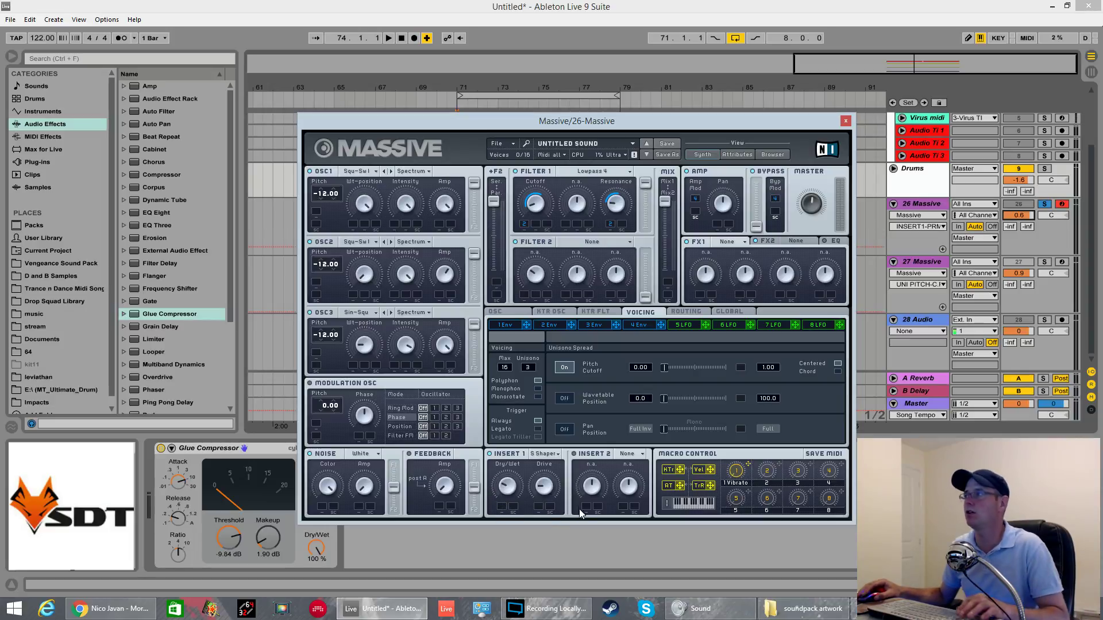
{"action": "key", "text": "space"}
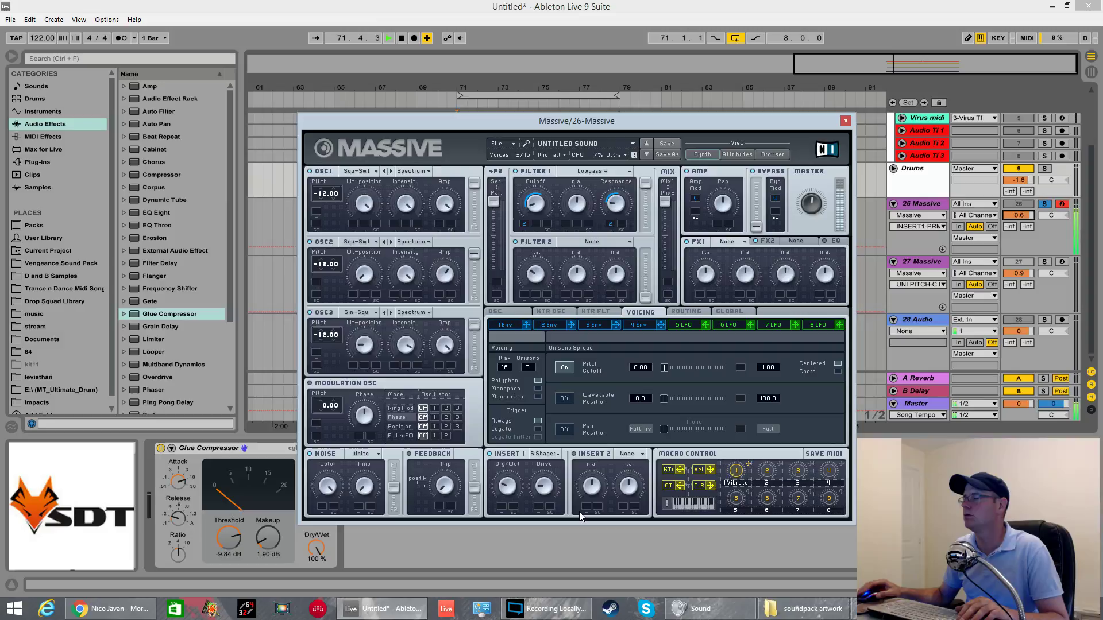
{"action": "key", "text": "space"}
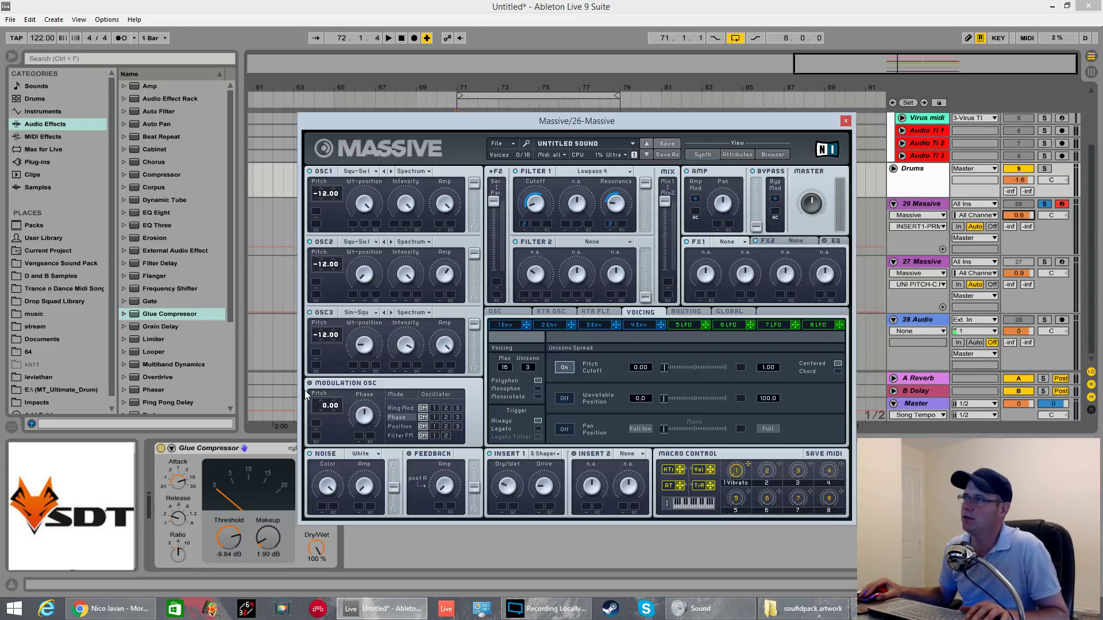
- Route the modulation oscillator's phase to oscillator 1 and set its pitch to -12.00
{"action": "left_click", "coordinate": [434, 417]}
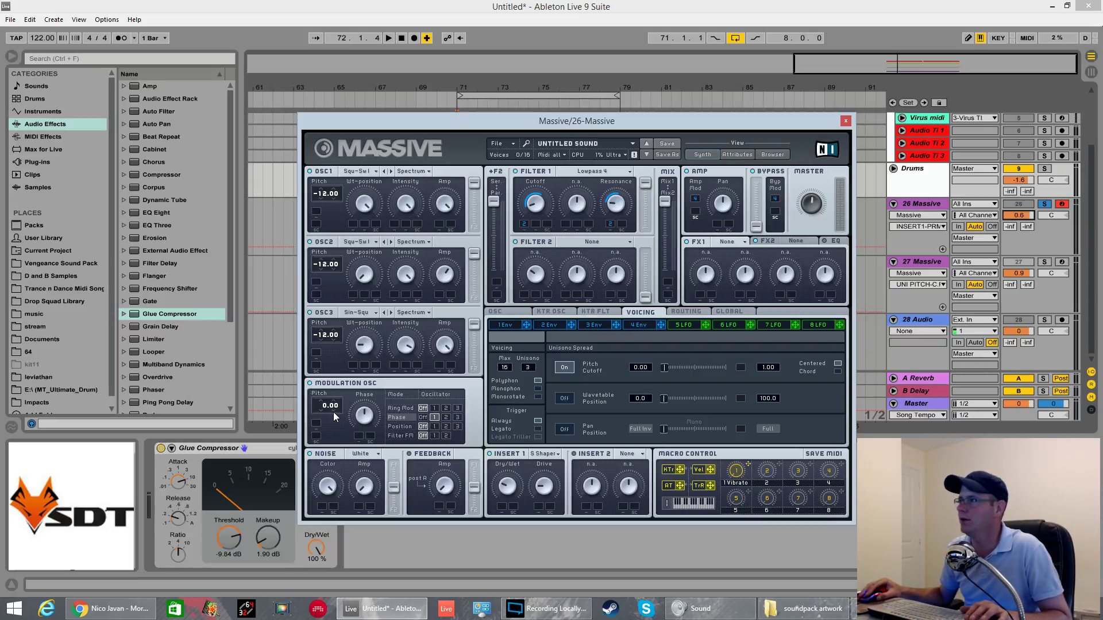
{"action": "left_click_drag", "start_coordinate": [333, 412], "coordinate": [313, 422]}
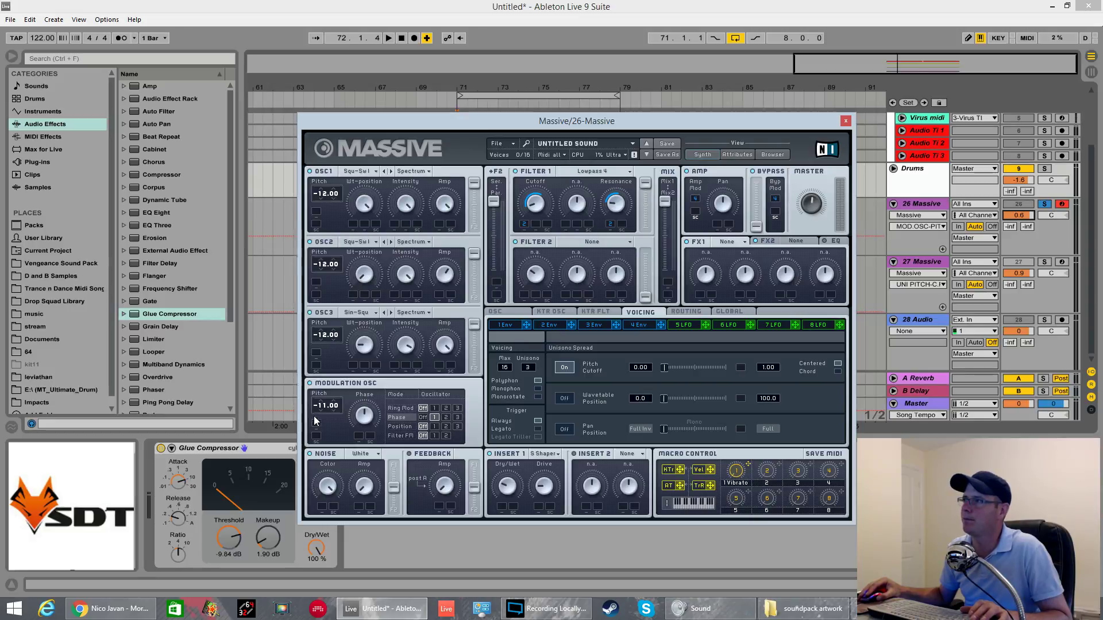
{"action": "left_click_drag", "start_coordinate": [314, 421], "coordinate": [323, 410]}
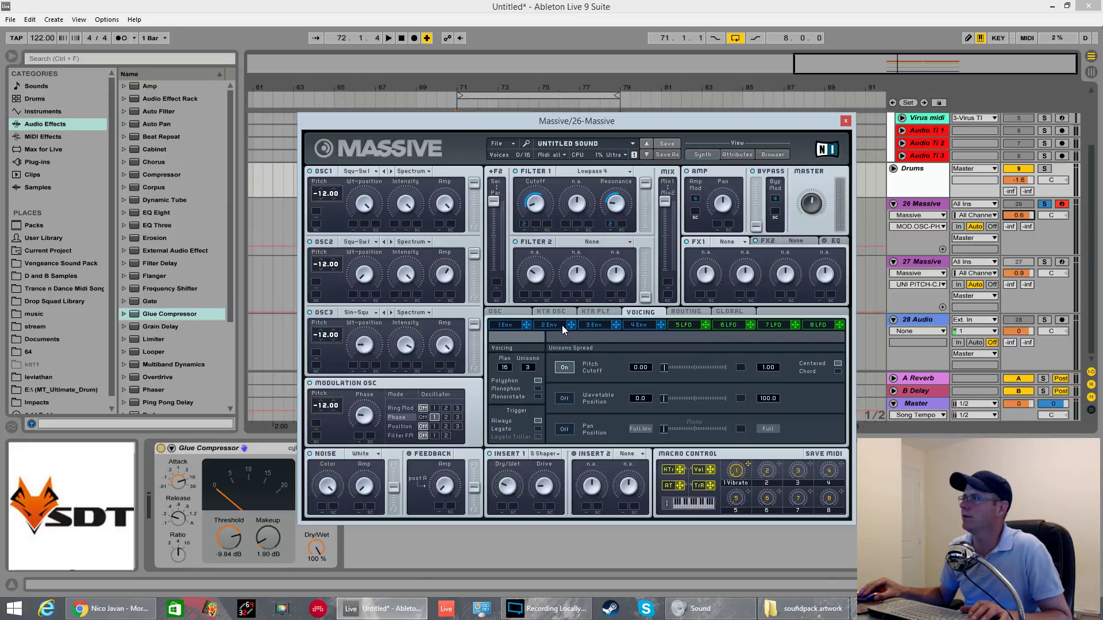
- Modulate the modulation oscillator's Phase with envelope 2, audition, and reset pitch to 0.00
{"action": "left_click_drag", "start_coordinate": [363, 441], "coordinate": [359, 437]}
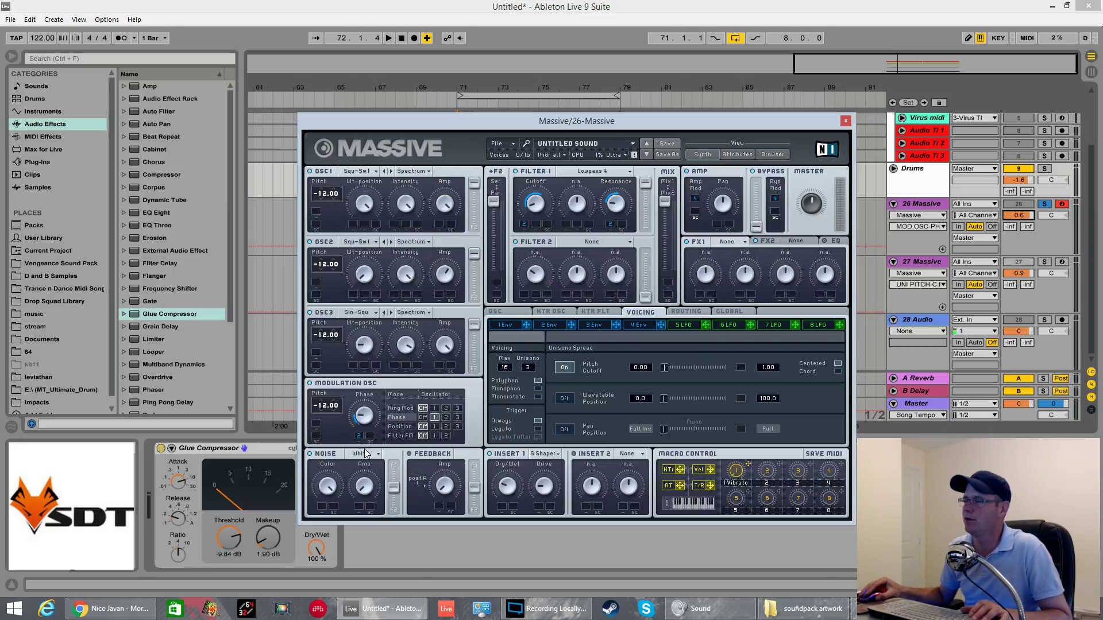
{"action": "key", "text": "space"}
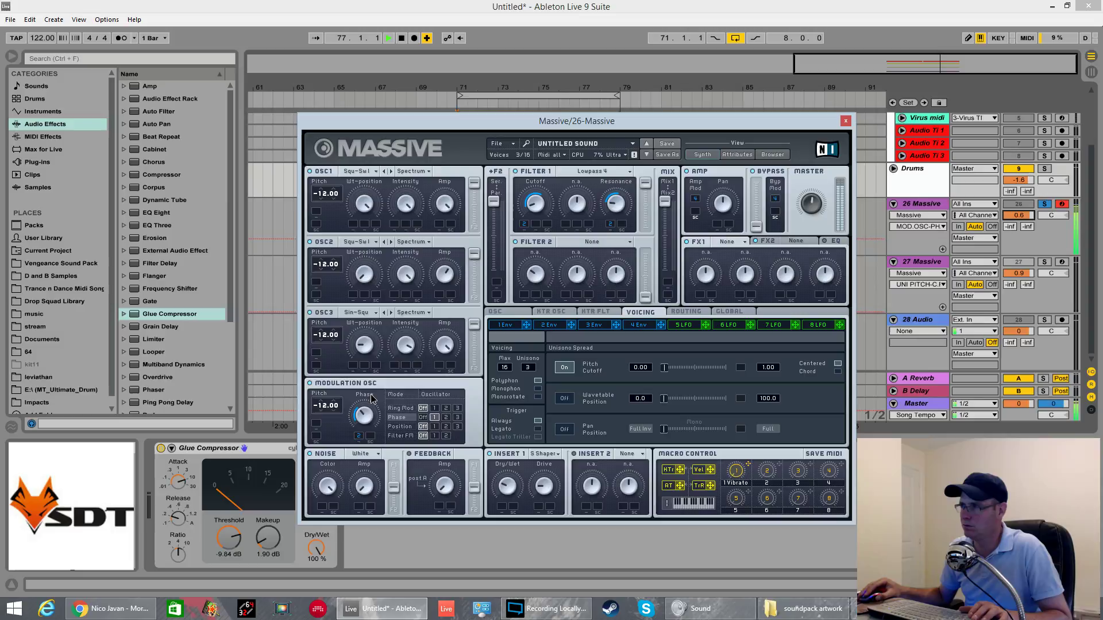
{"action": "key", "text": "space"}
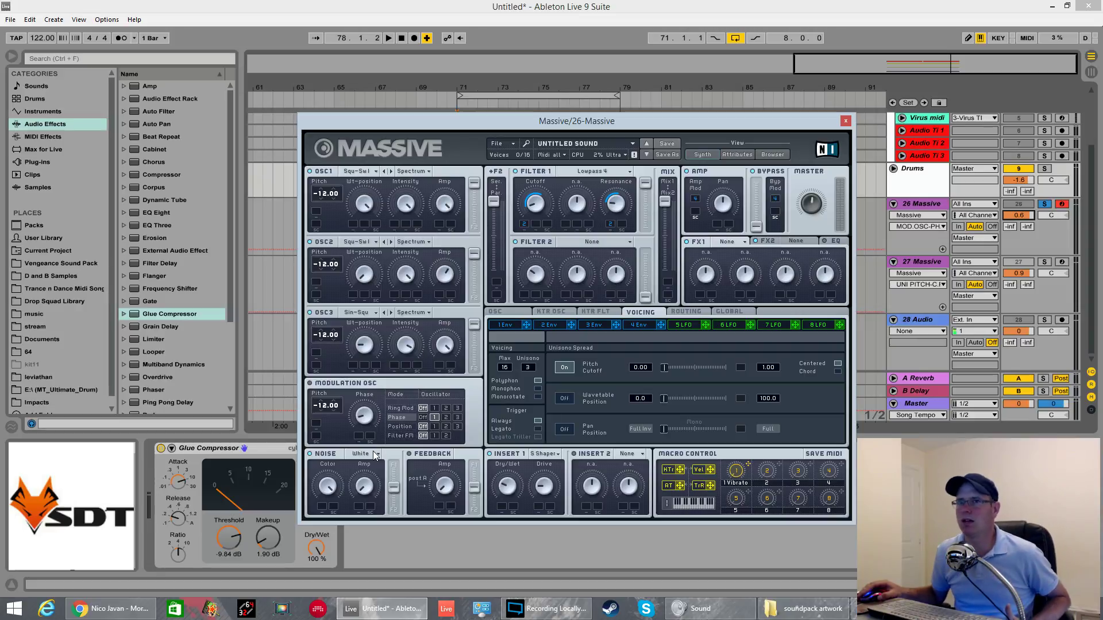
{"action": "double_click", "coordinate": [322, 409]}
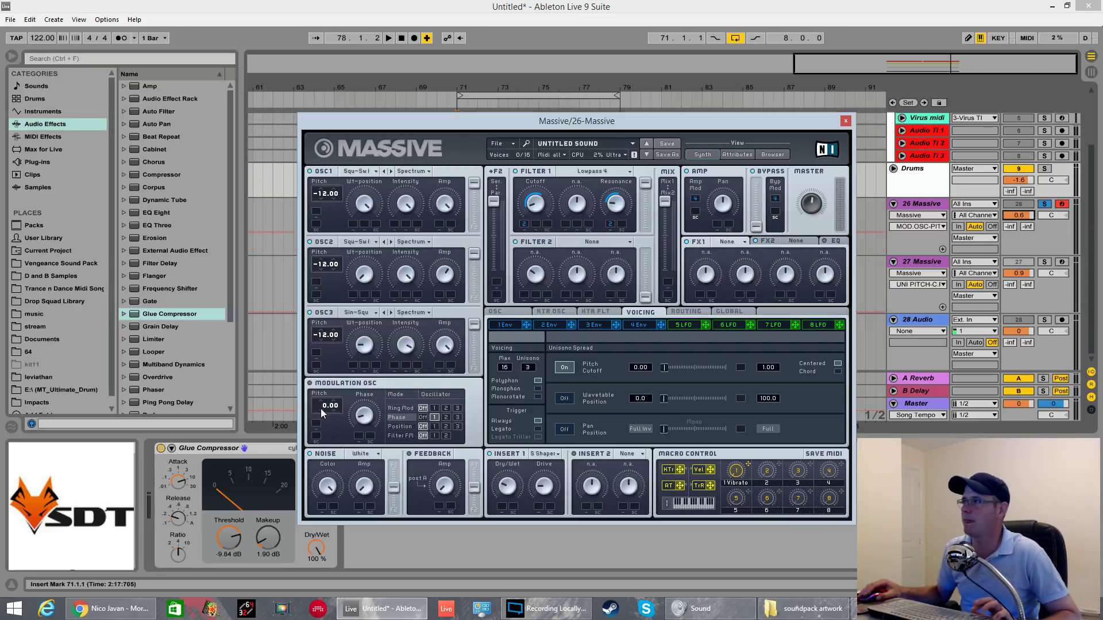
{"action": "left_click", "coordinate": [364, 414]}
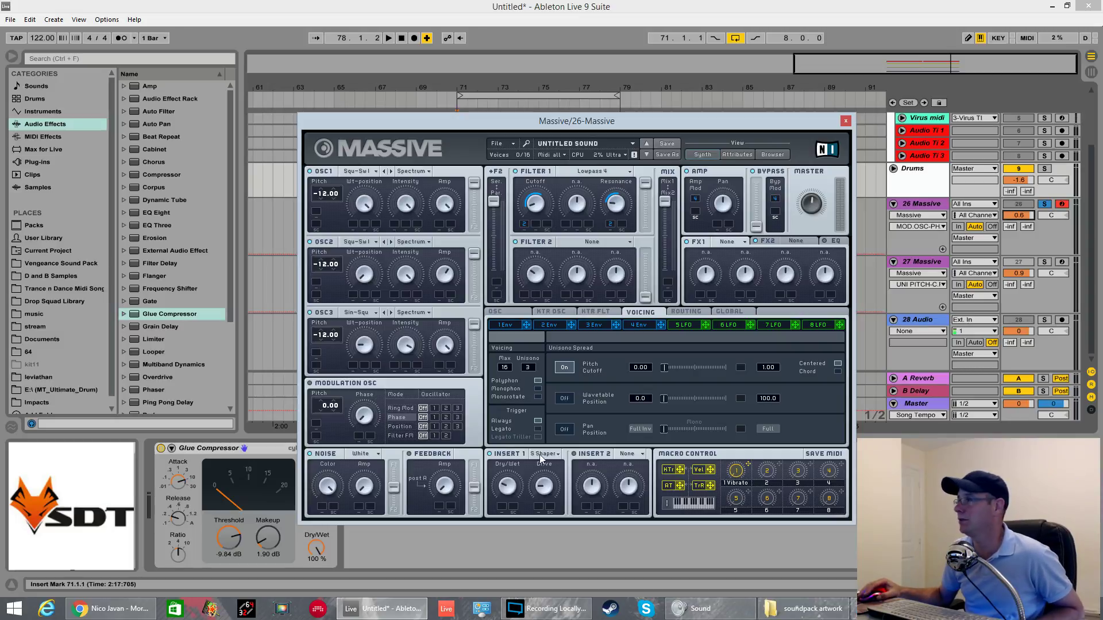
- Assign macro 2 to Filter 1's cutoff
{"action": "left_click", "coordinate": [740, 483]}
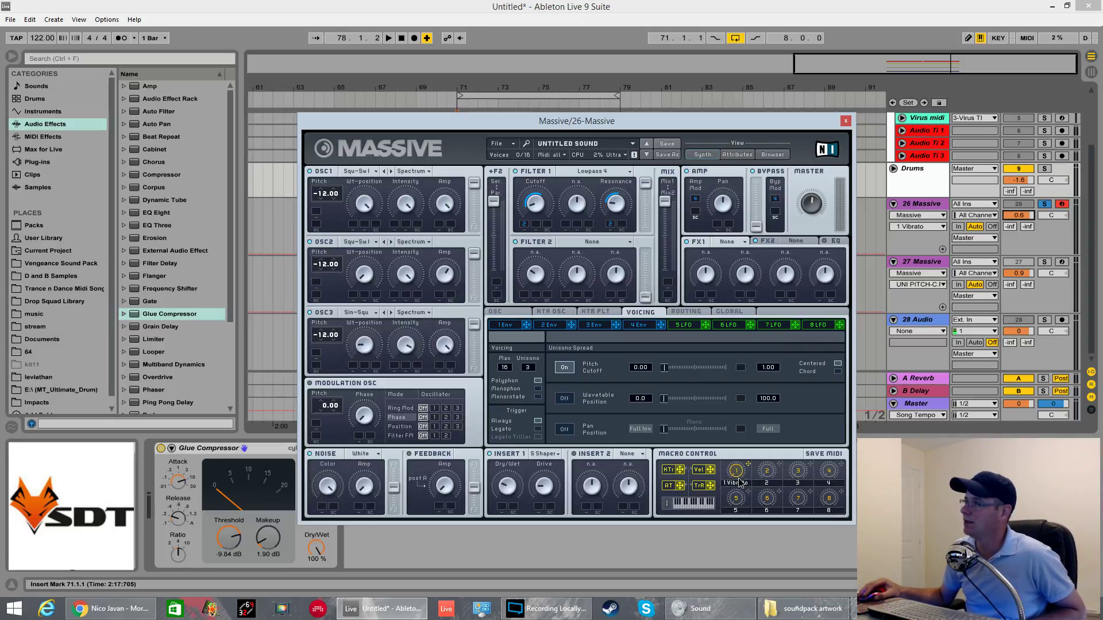
{"action": "left_click", "coordinate": [779, 471]}
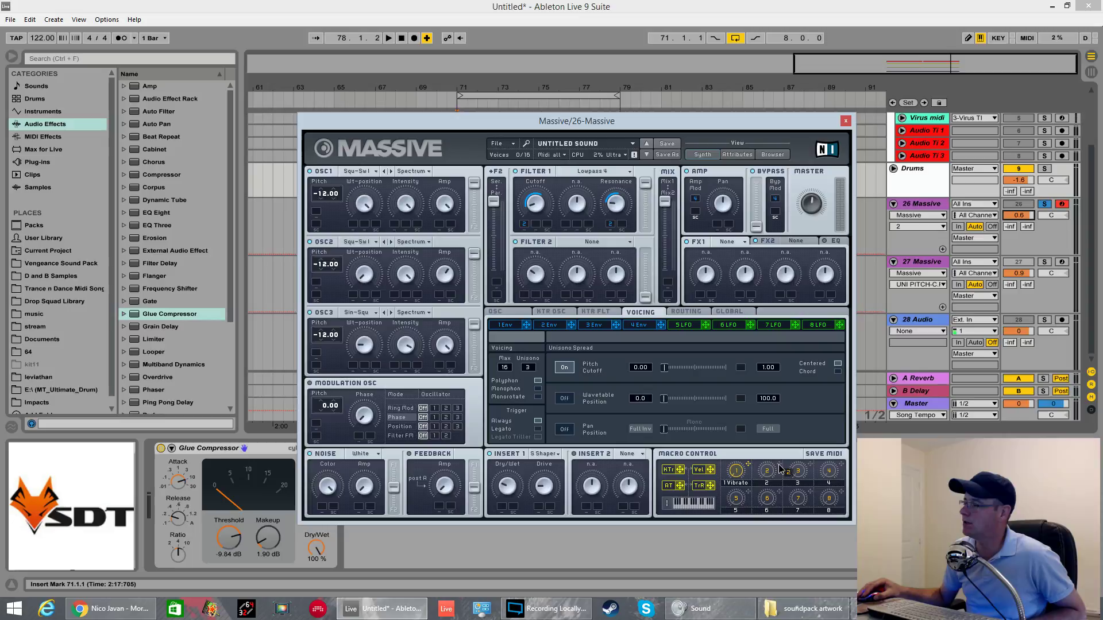
{"action": "left_click_drag", "start_coordinate": [779, 470], "coordinate": [540, 231]}
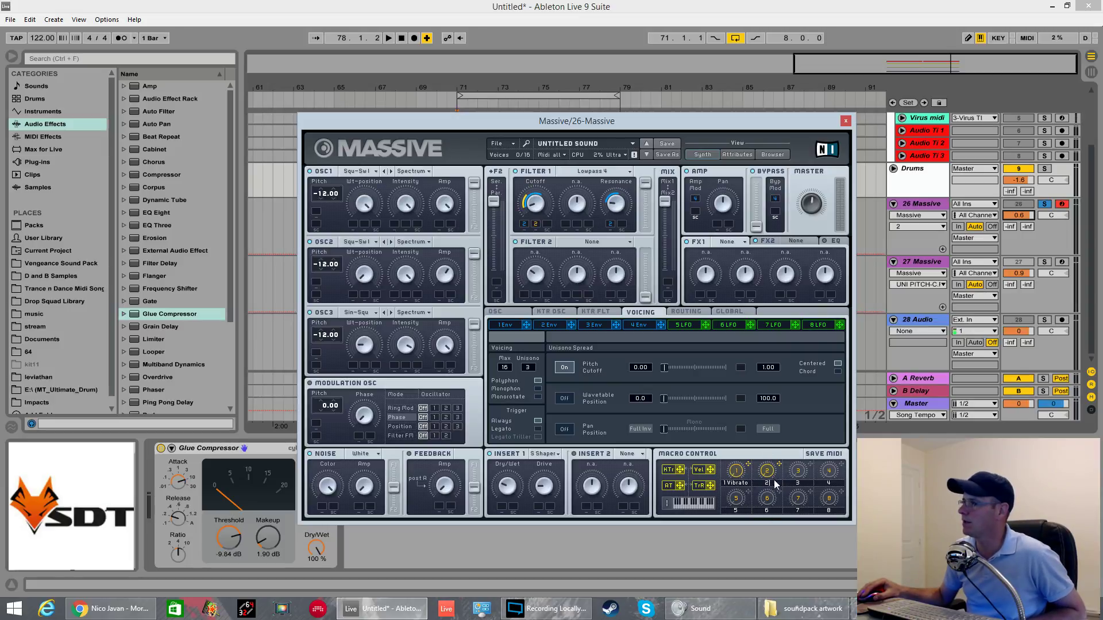
- Rename macro 2 to 'Brighter' and play the clip to test it
{"action": "key", "text": "BackSpace"}
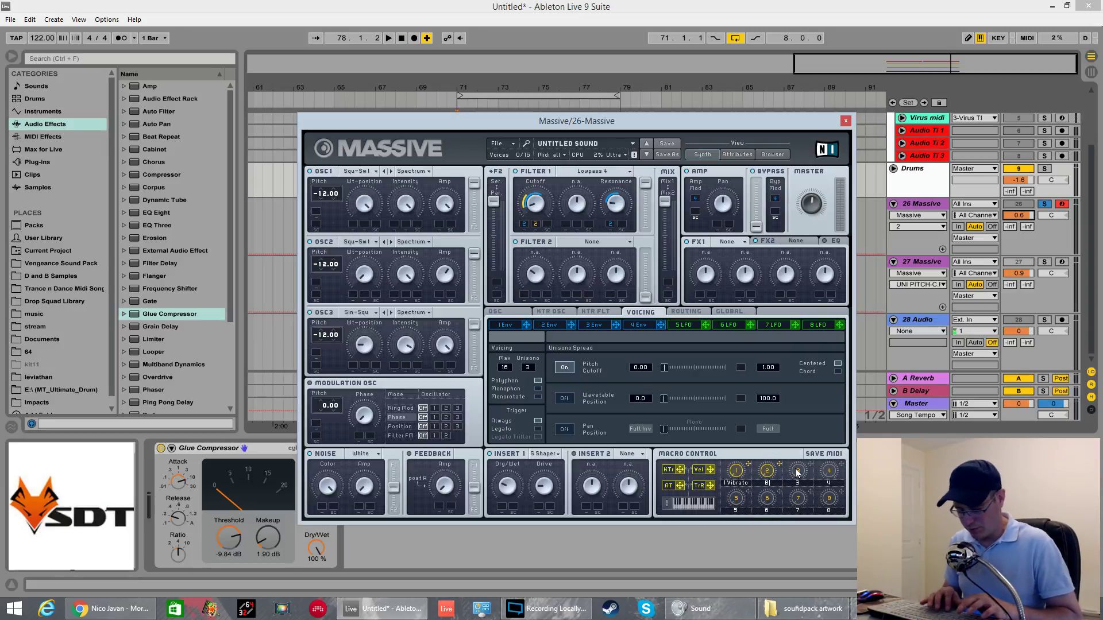
{"action": "type", "text": "Brighter"}
{"action": "key", "text": "Return"}
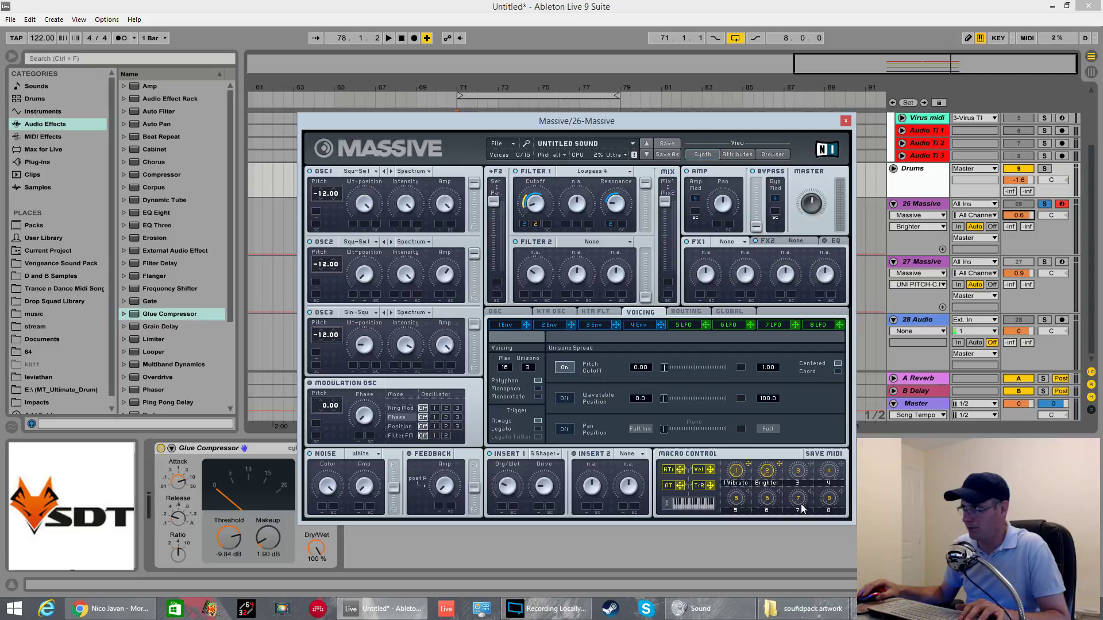
{"action": "key", "text": "space"}
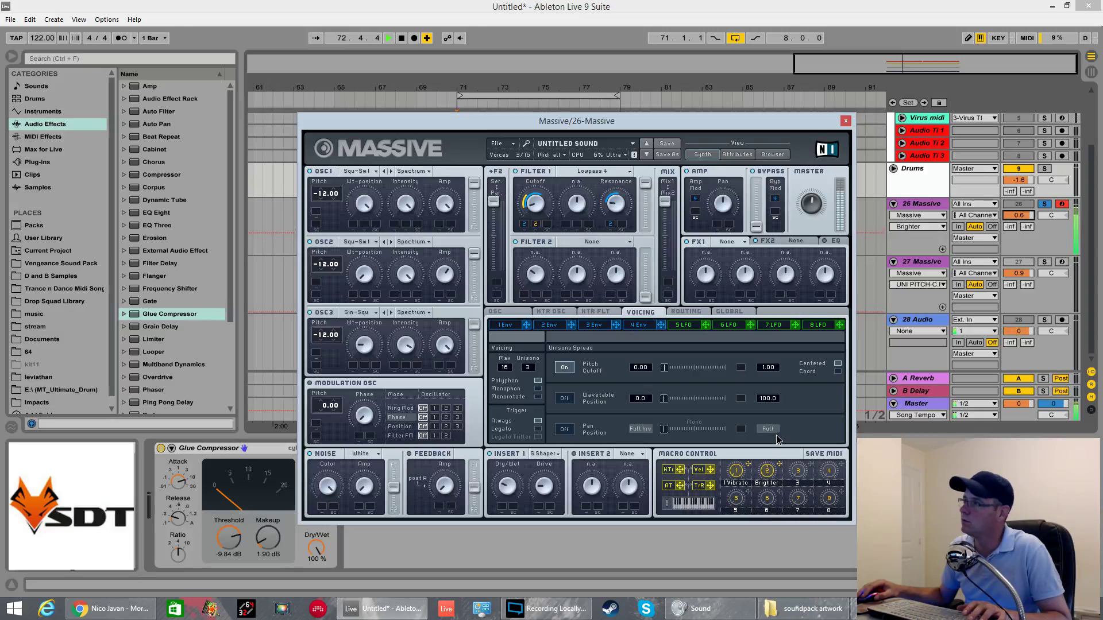
{"action": "key", "text": "space"}
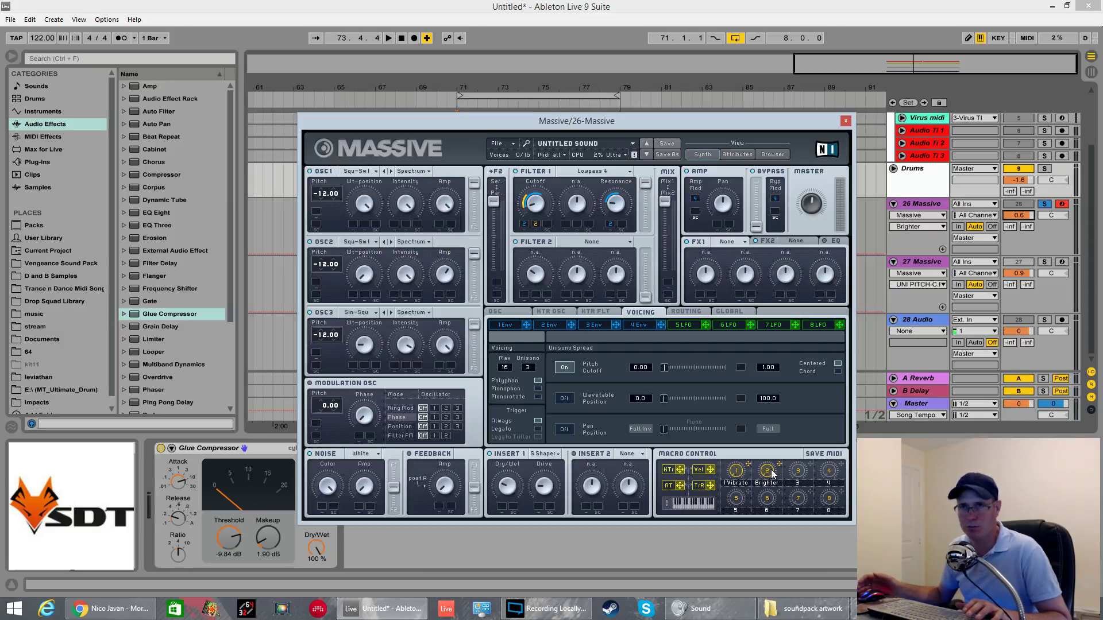
{"action": "key", "text": "space"}
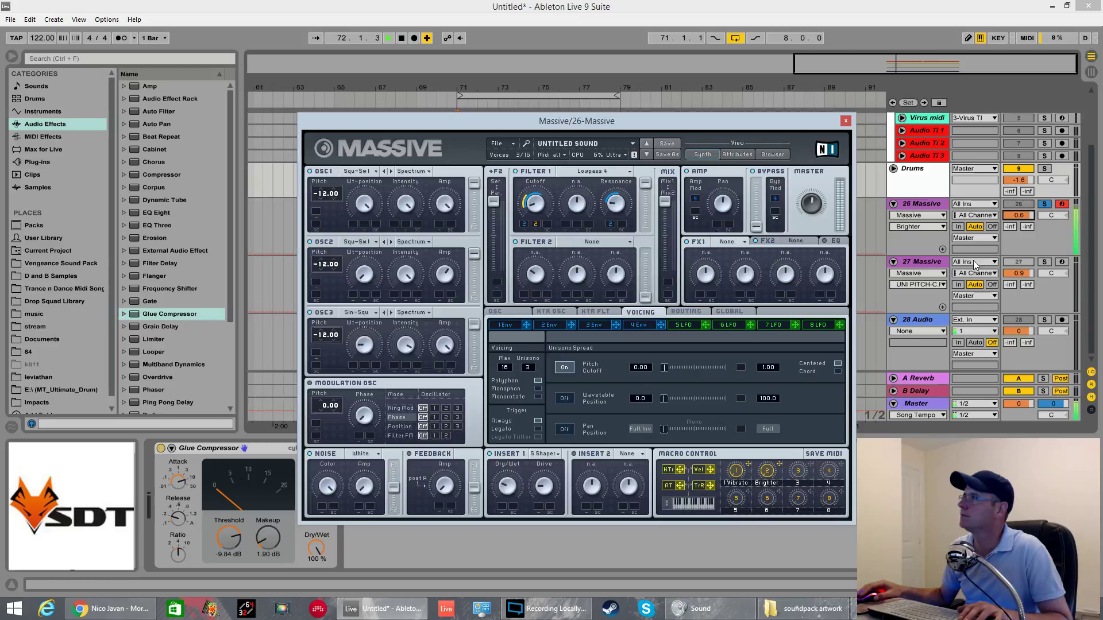
{"action": "left_click_drag", "start_coordinate": [803, 123], "coordinate": [785, 35]}
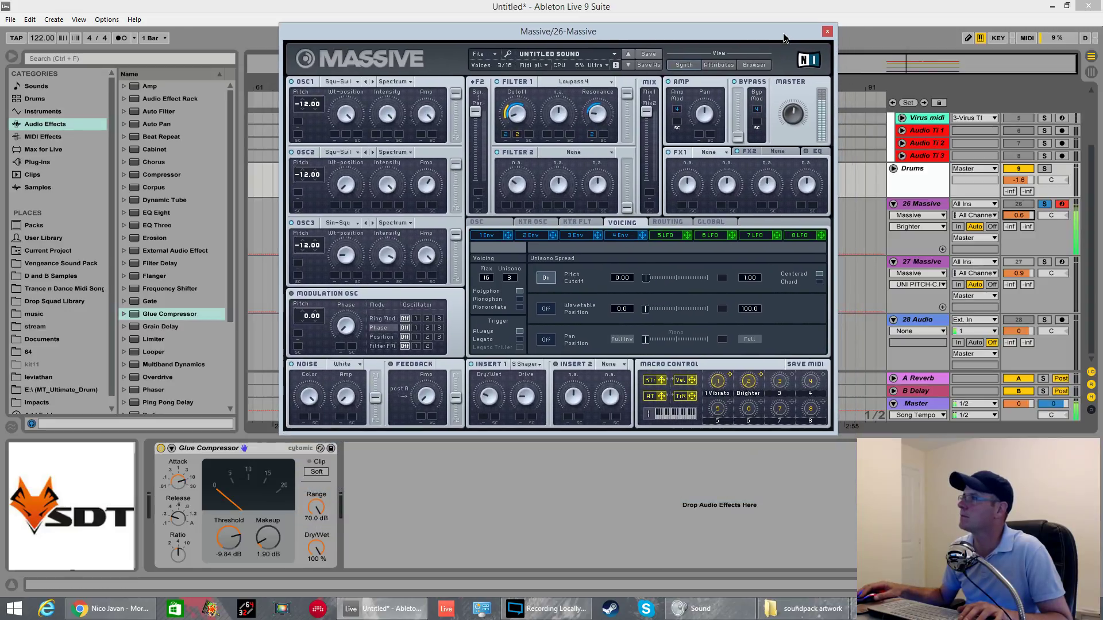
{"action": "left_click", "coordinate": [829, 287]}
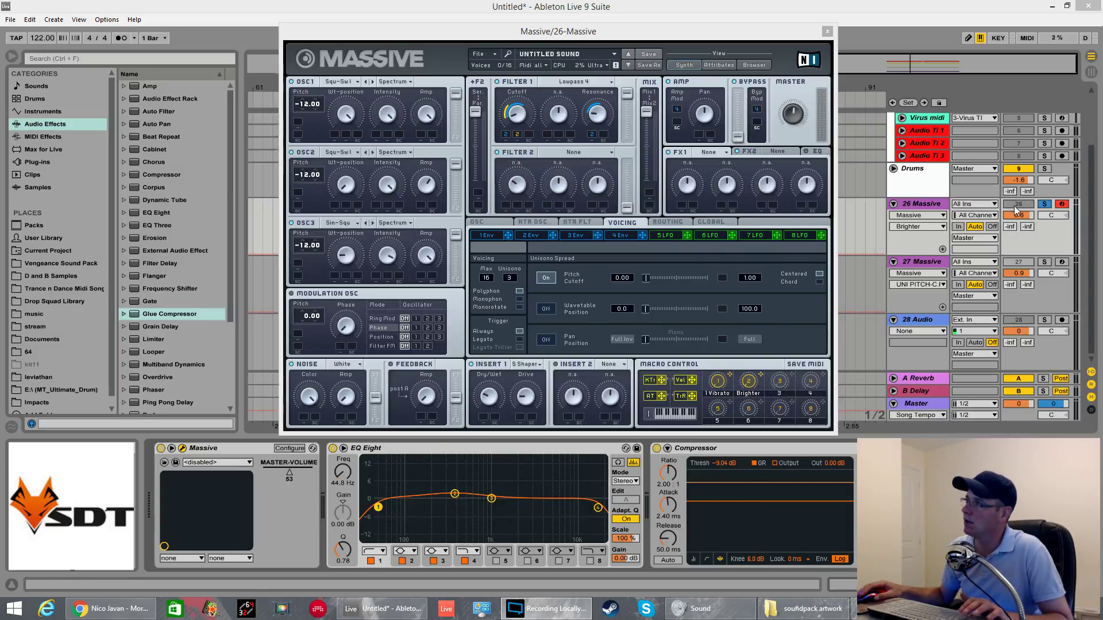
{"action": "left_click", "coordinate": [1045, 207]}
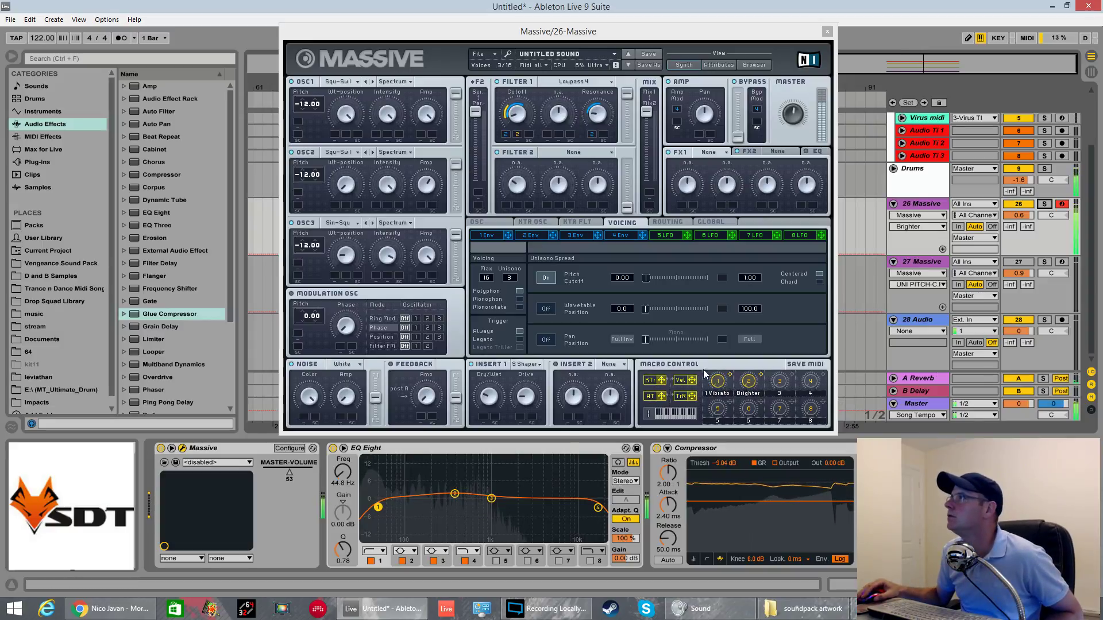
{"action": "left_click", "coordinate": [510, 138]}
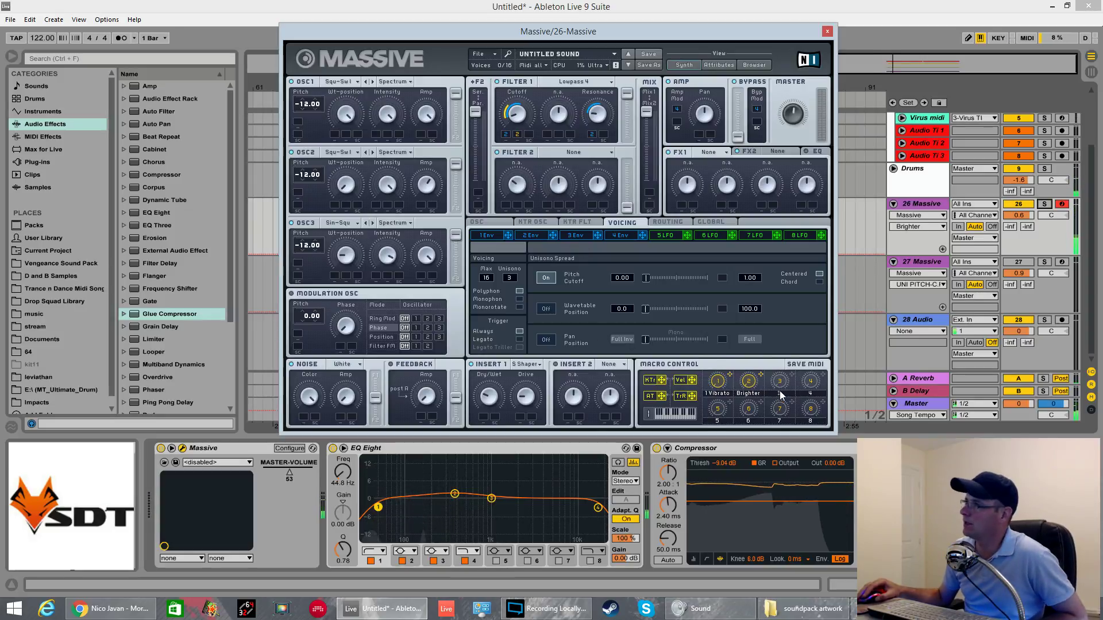
- Name macro 3 'shorter' and assign it to envelope 2's Decay knob
{"action": "left_click", "coordinate": [532, 235]}
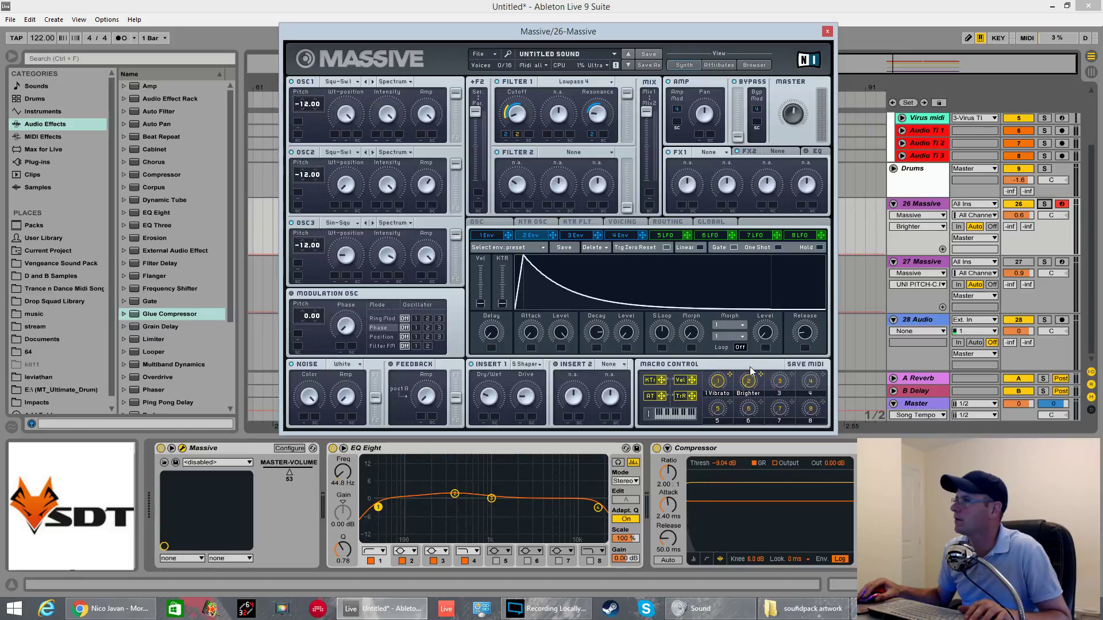
{"action": "double_click", "coordinate": [779, 394]}
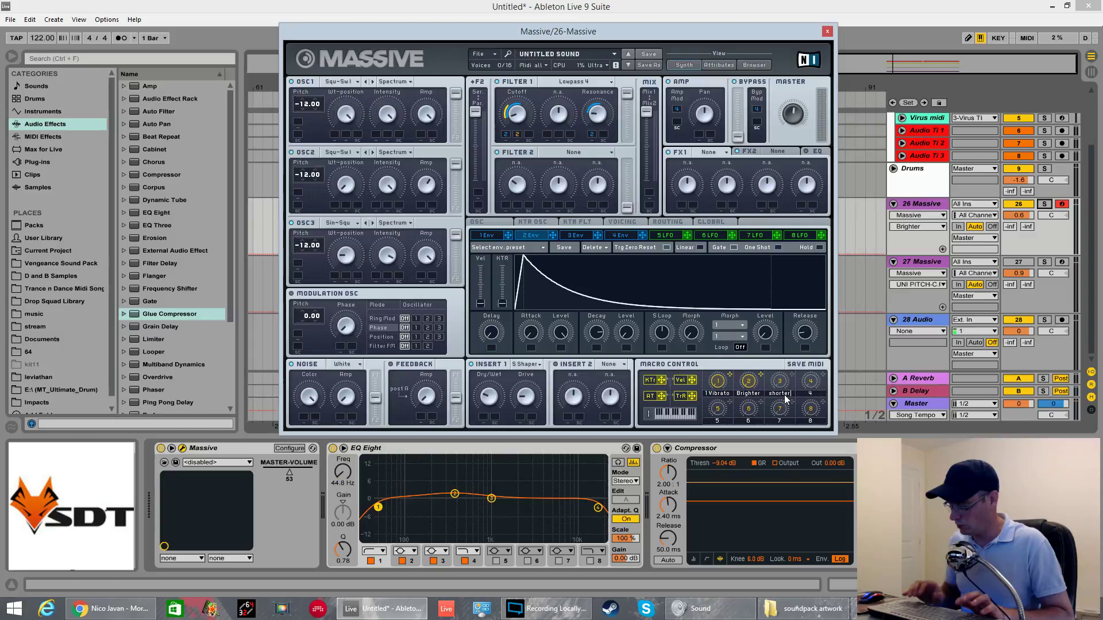
{"action": "key", "text": "Return"}
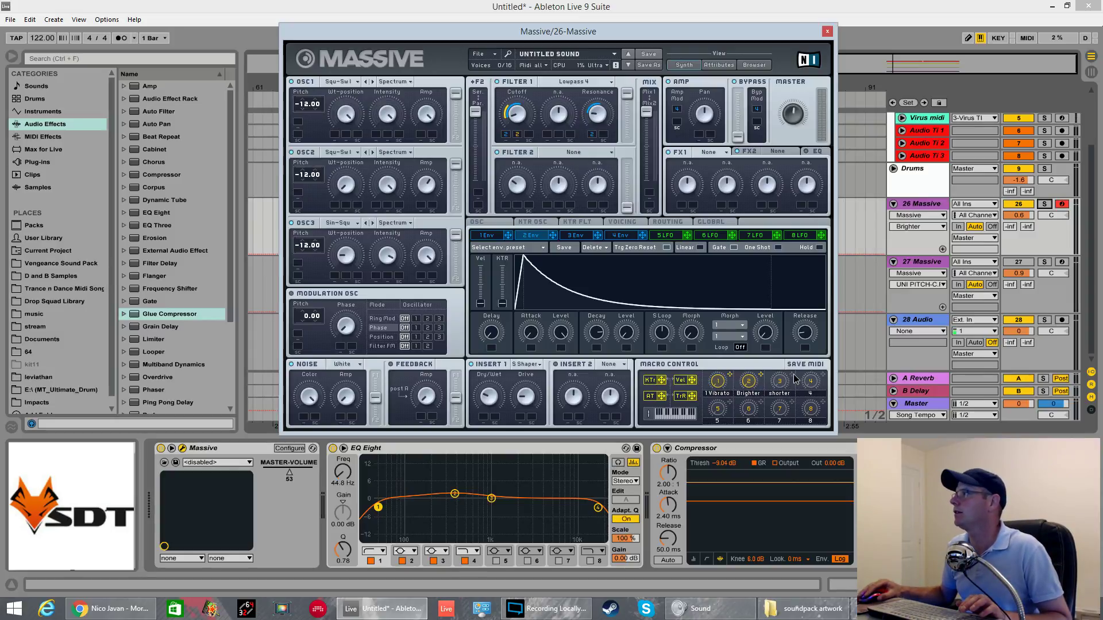
{"action": "left_click_drag", "start_coordinate": [793, 377], "coordinate": [627, 331]}
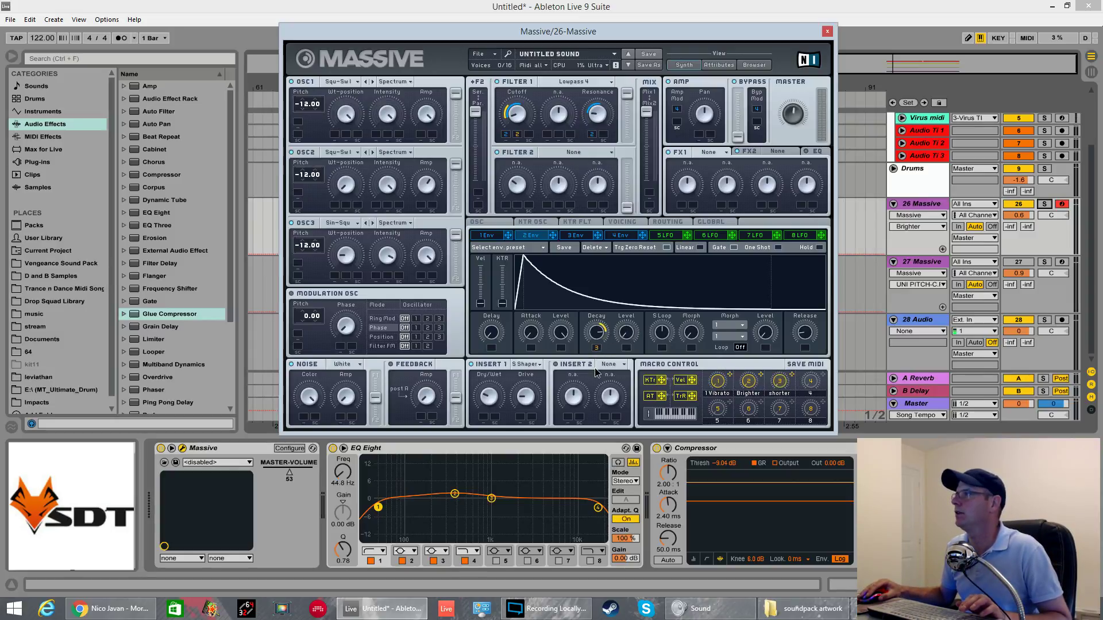
{"action": "left_click", "coordinate": [780, 379]}
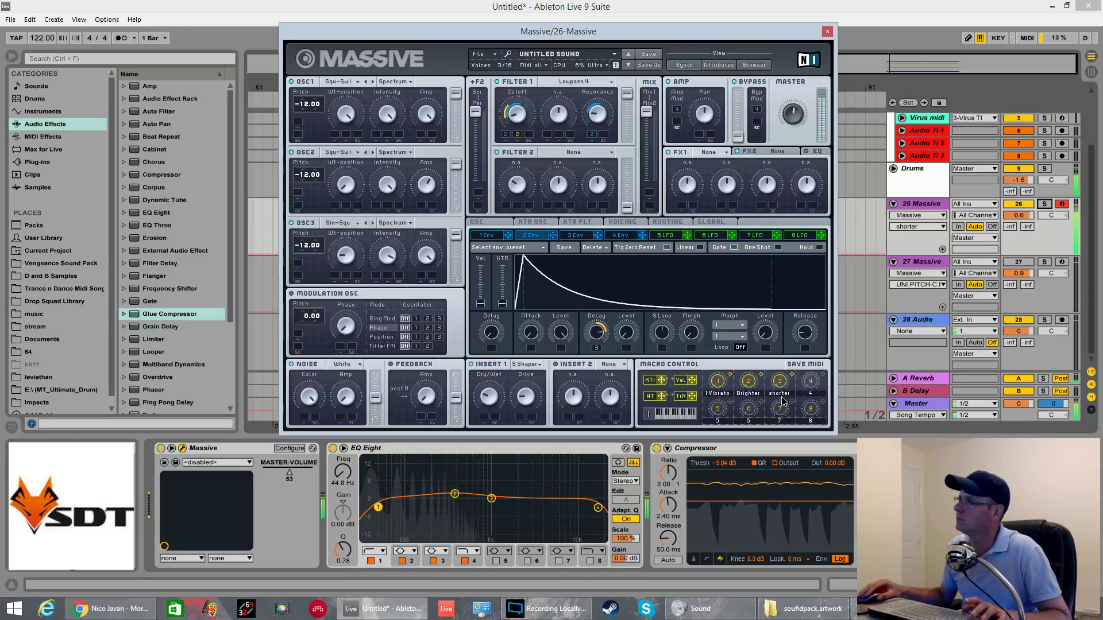
{"action": "left_click_drag", "start_coordinate": [597, 344], "coordinate": [597, 345]}
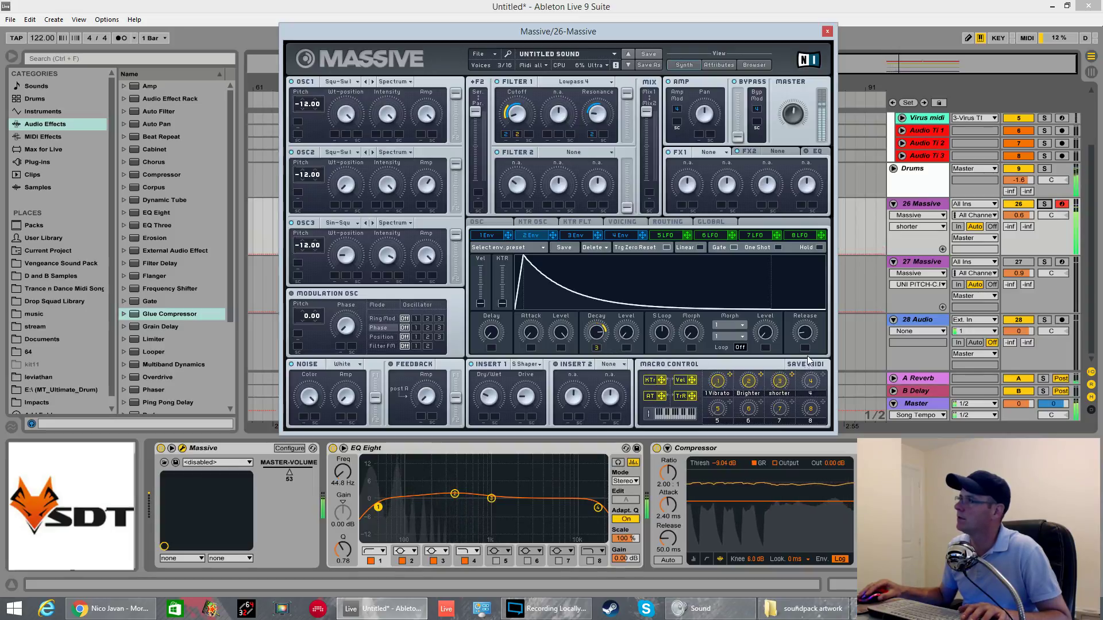